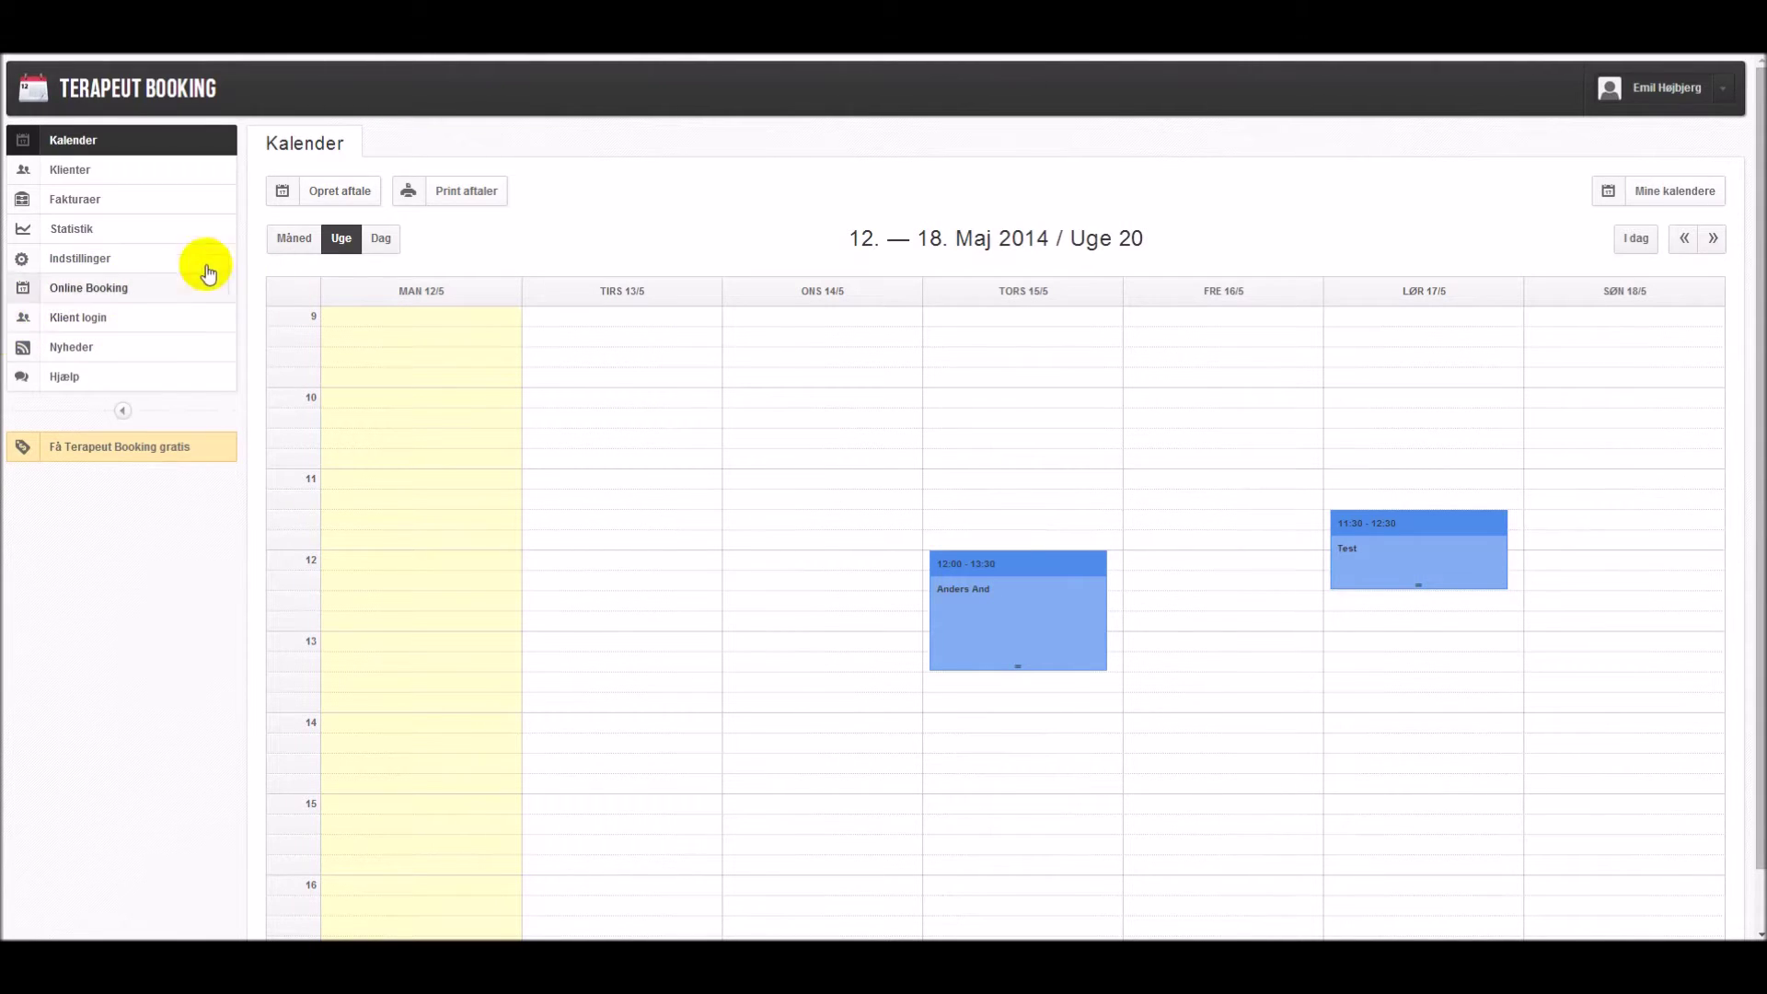
# Activate client login from the Klient login settings page
pyautogui.click(68, 320)
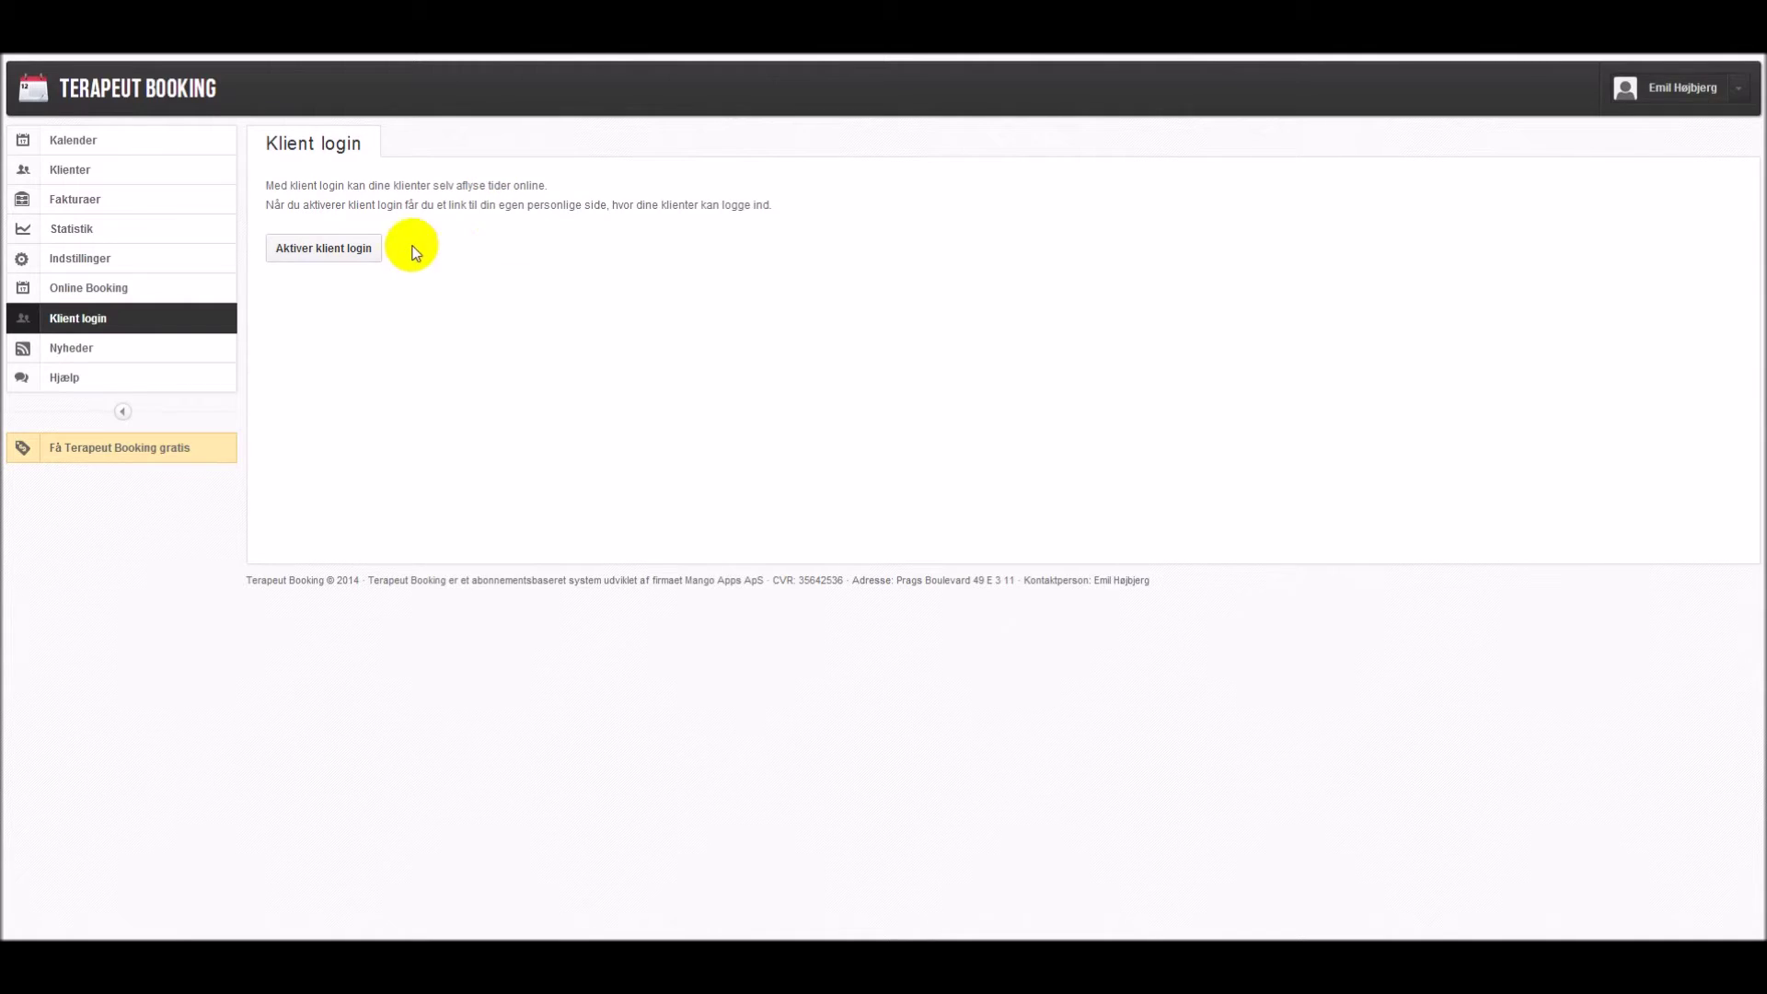
pyautogui.click(353, 263)
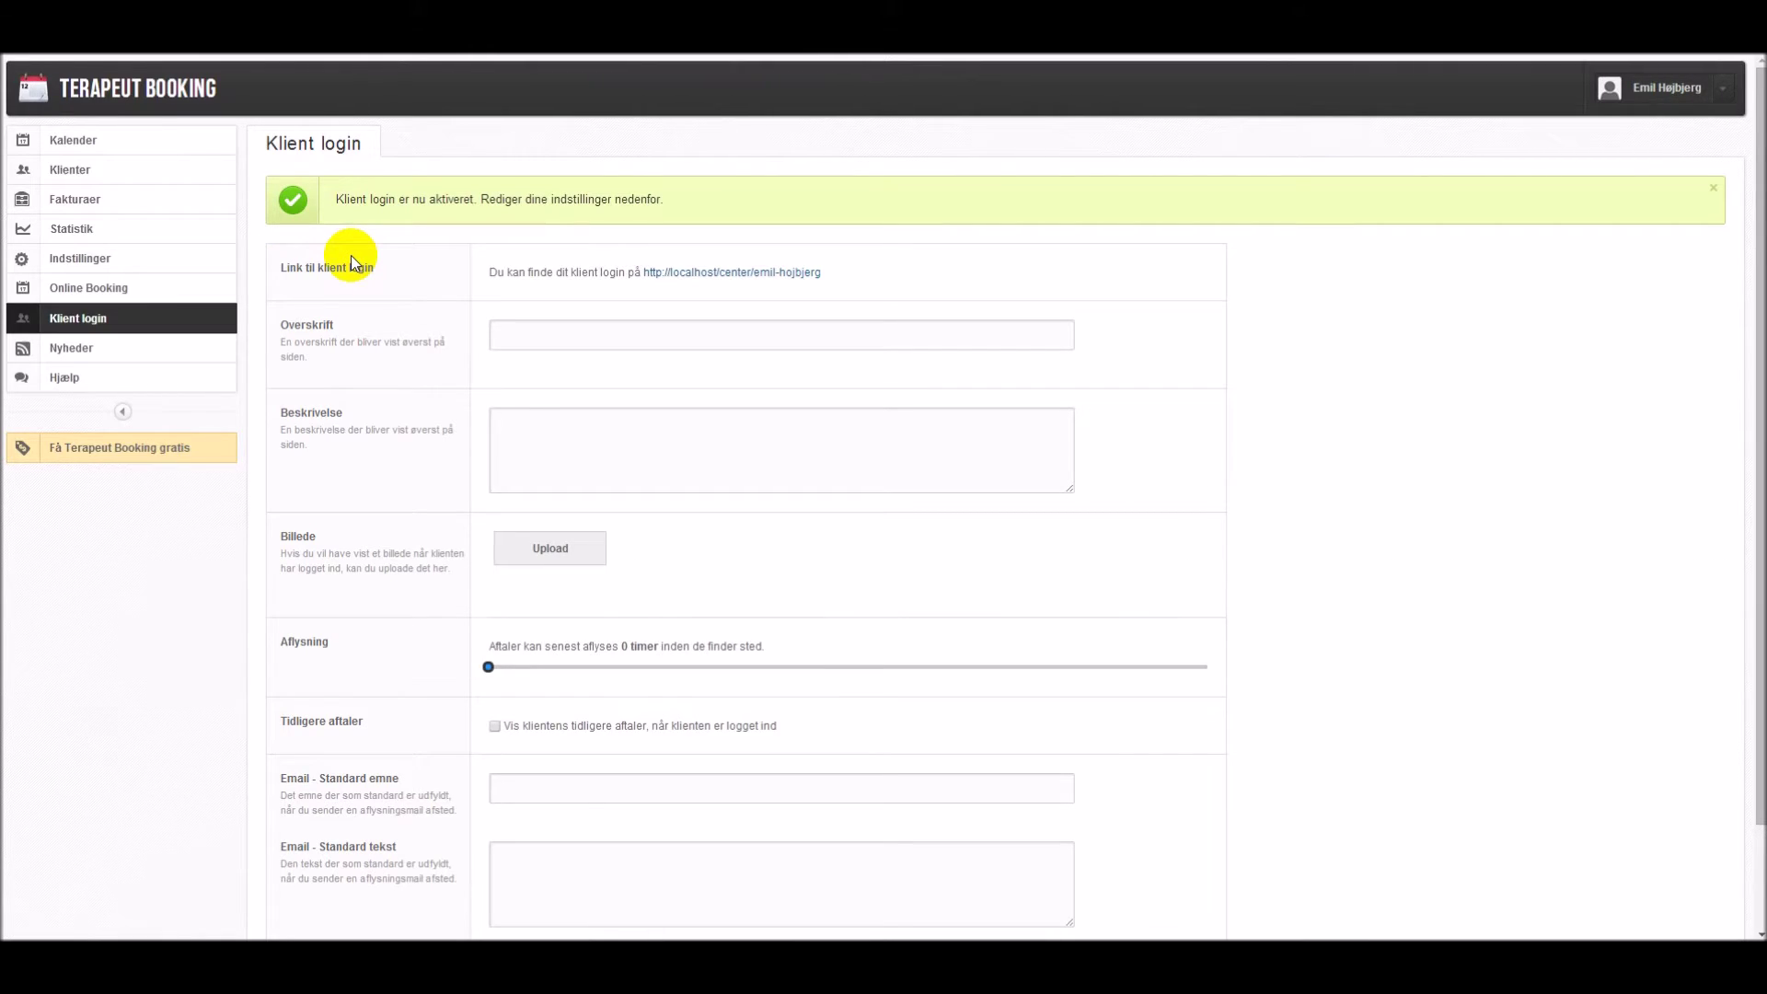
# Enter heading 'Velkommen til klient login' and a two-line welcome description signed by the therapist
pyautogui.click(947, 341)
pyautogui.write('Velk')
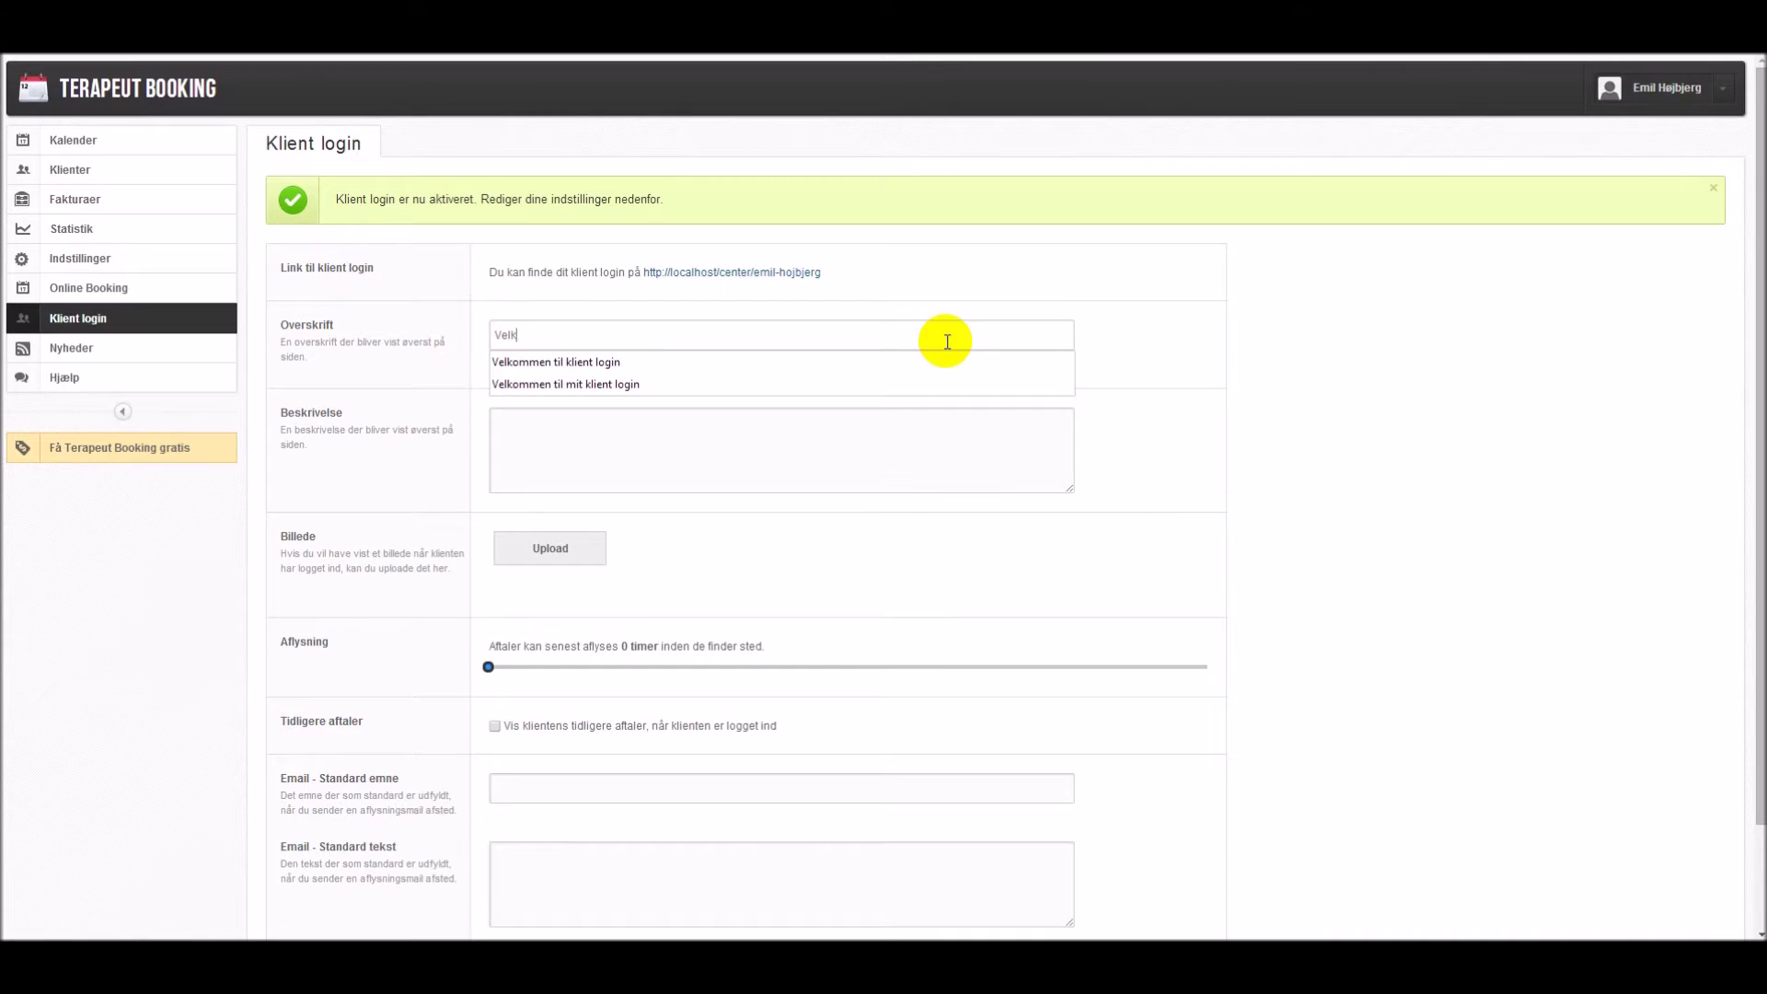
pyautogui.write('ommen til kli')
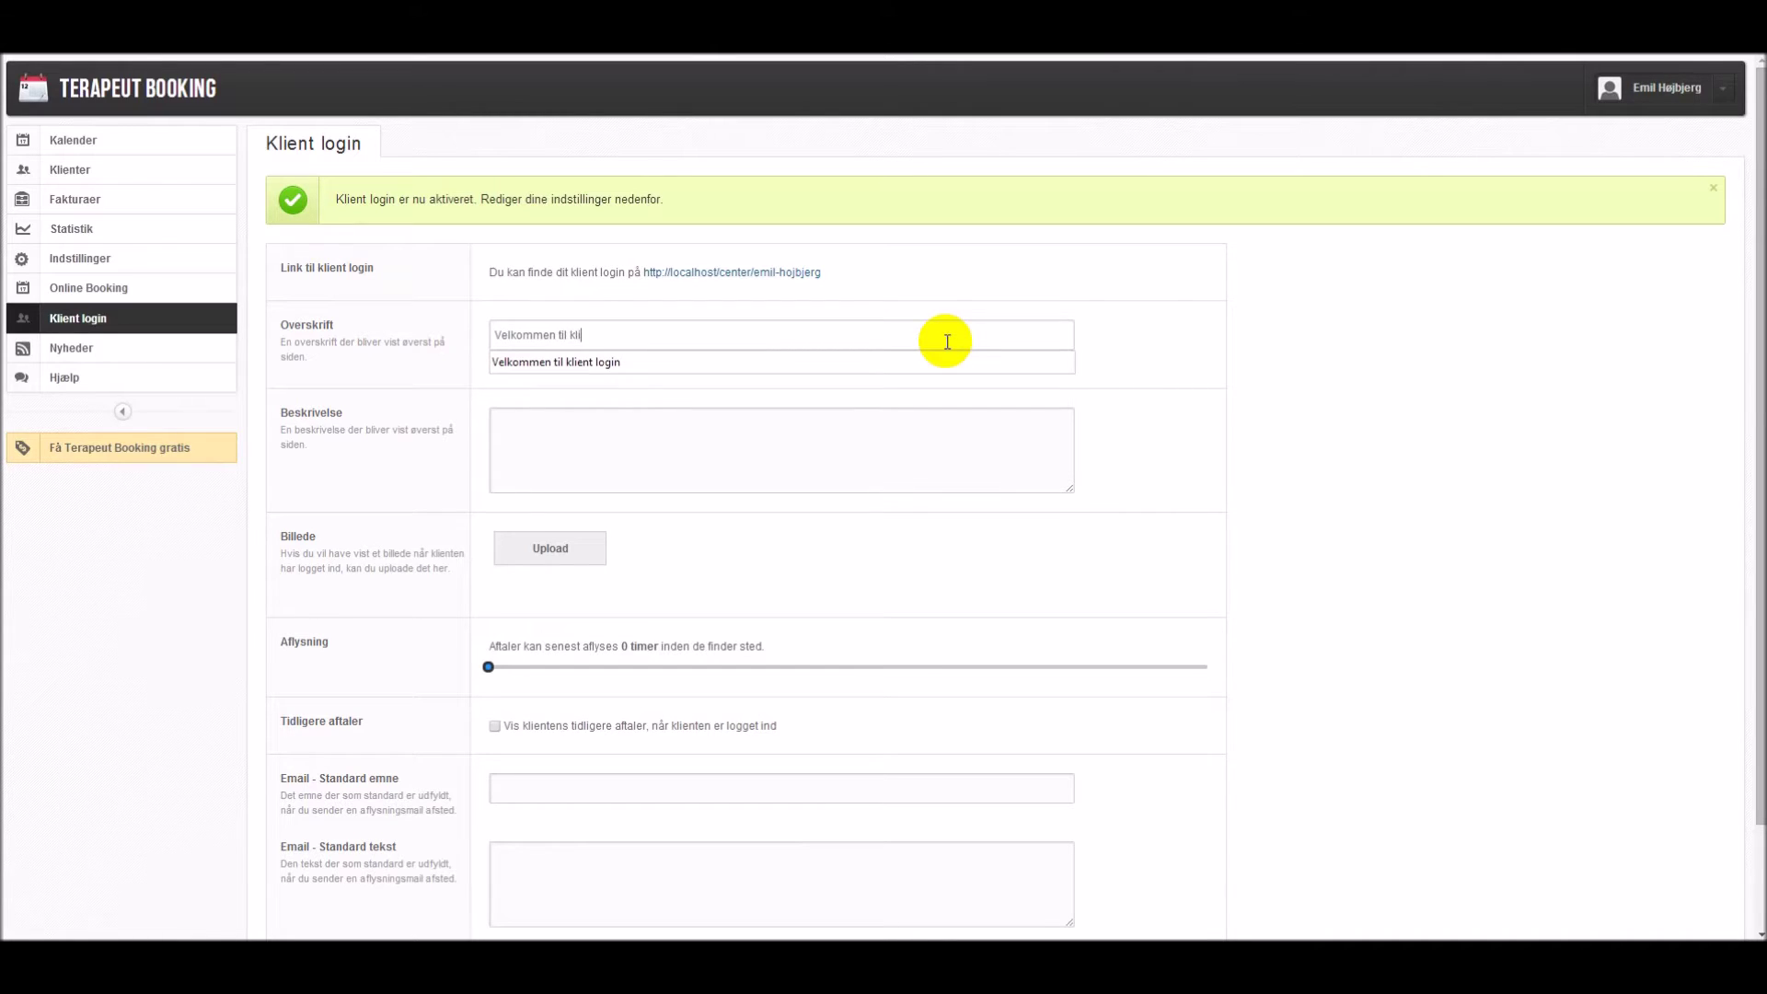
pyautogui.write('ent login')
pyautogui.press('Tab')
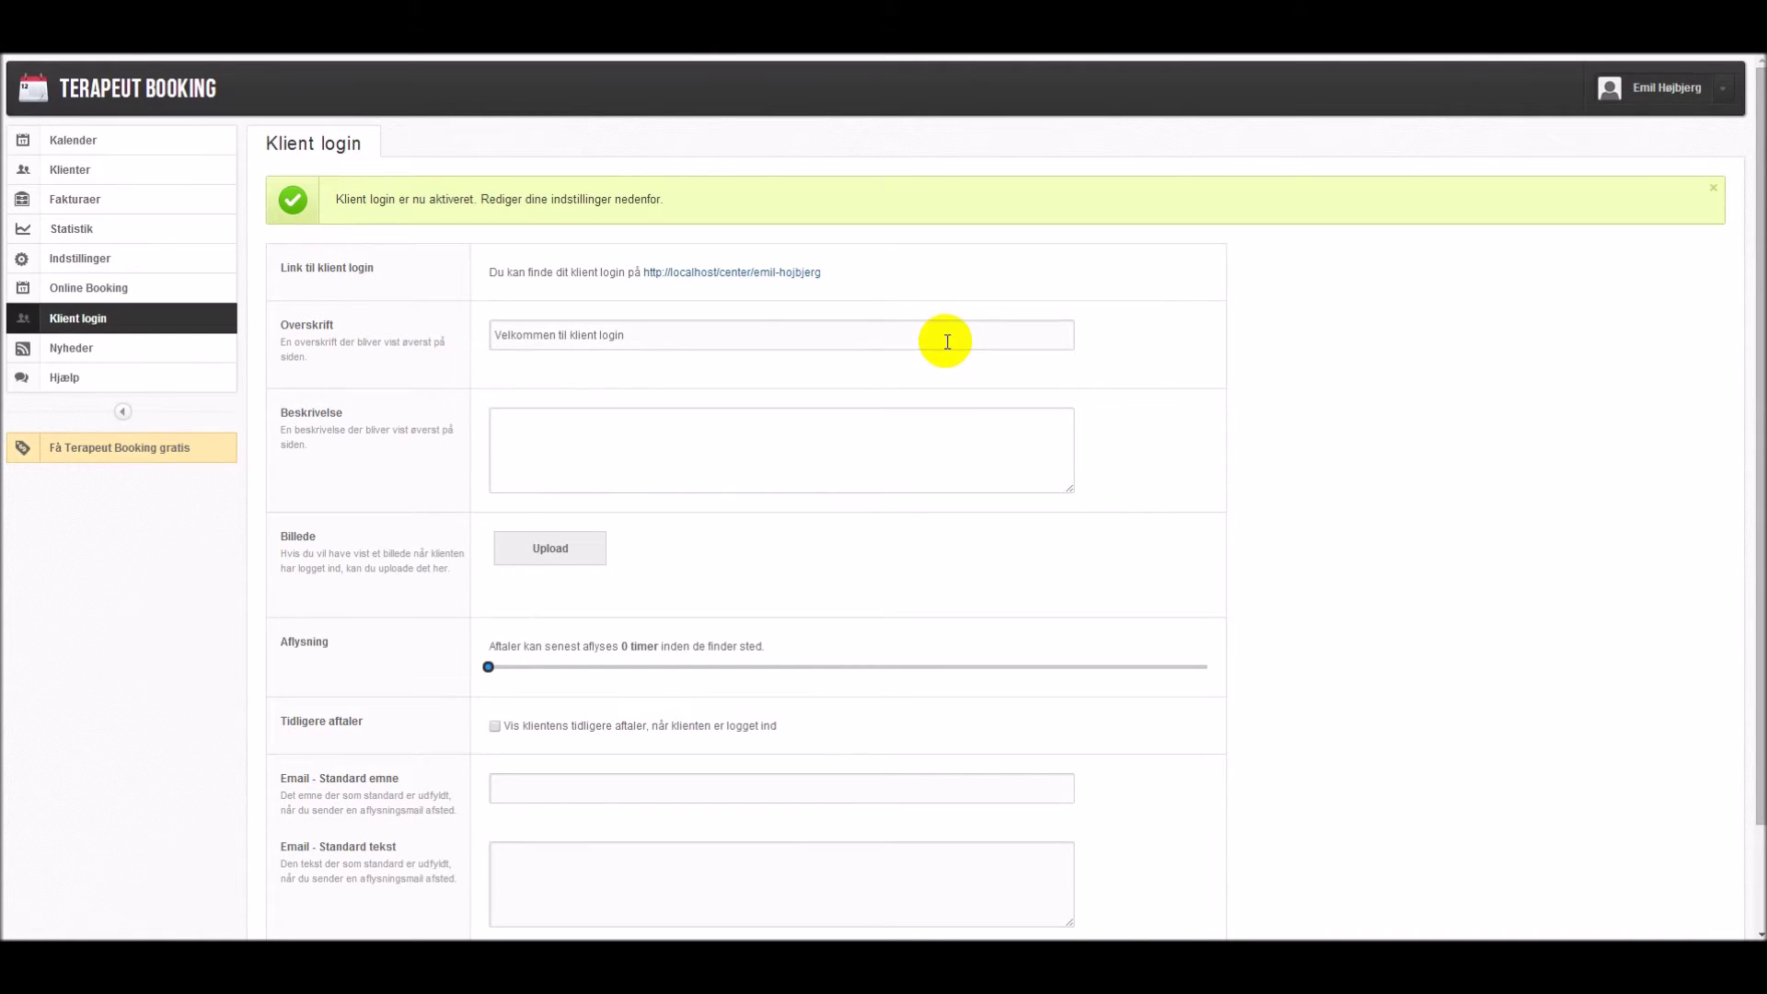
pyautogui.write('He')
pyautogui.write('j, Her kan du se')
pyautogui.write(' og ')
pyautogui.write('aflyse dine tider.')
pyautogui.press('Return')
pyautogui.write('Mvh. Emil')
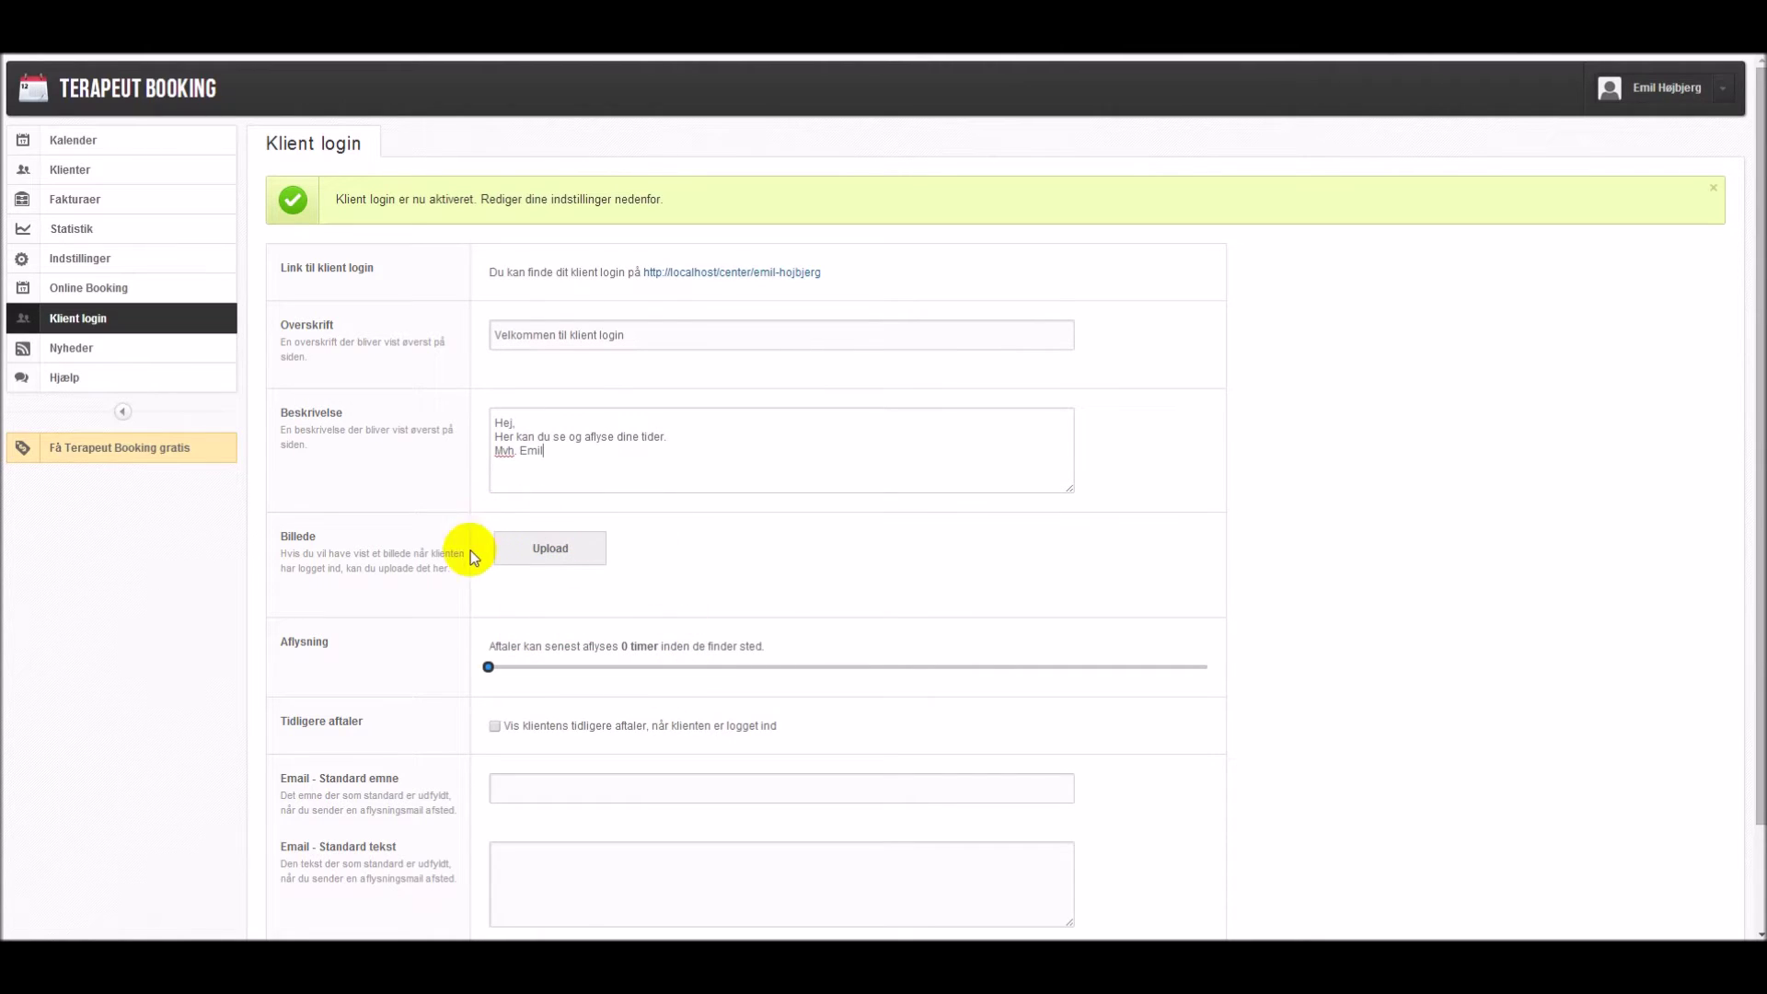
# Set the cancellation limit to 24 hours and save the client login settings
pyautogui.moveTo(489, 666); pyautogui.dragTo(546, 670)
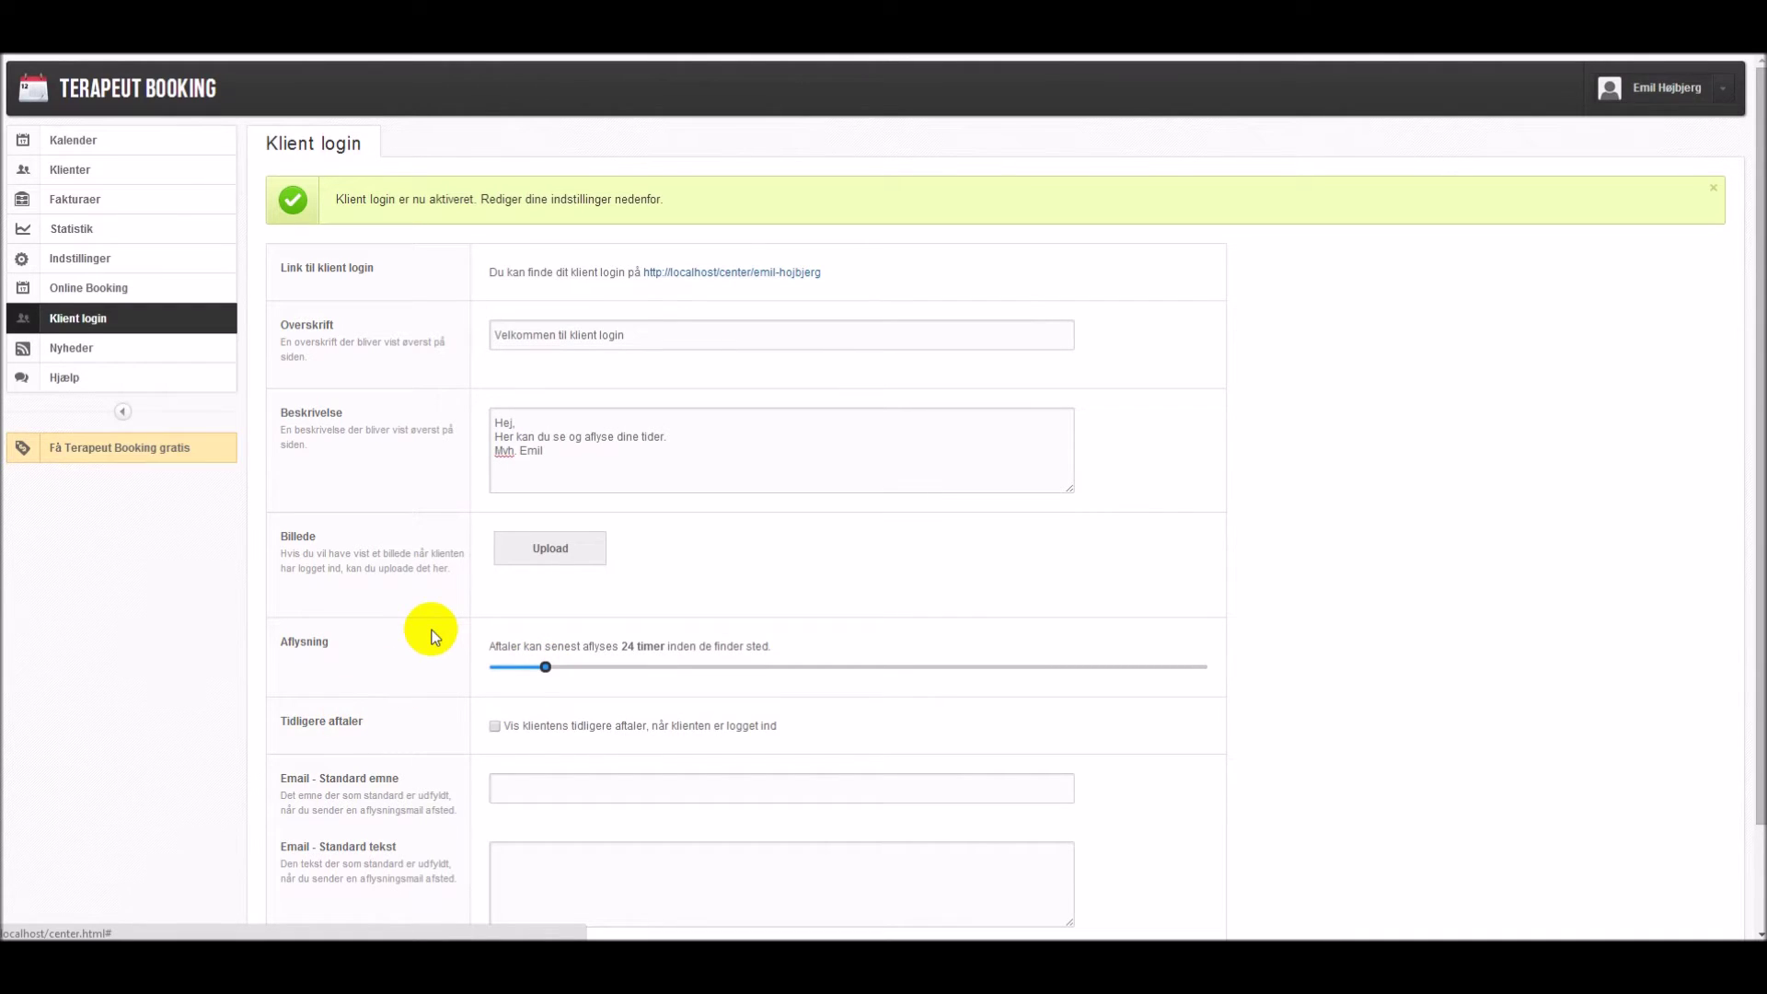
pyautogui.scroll(-1, 436, 635)
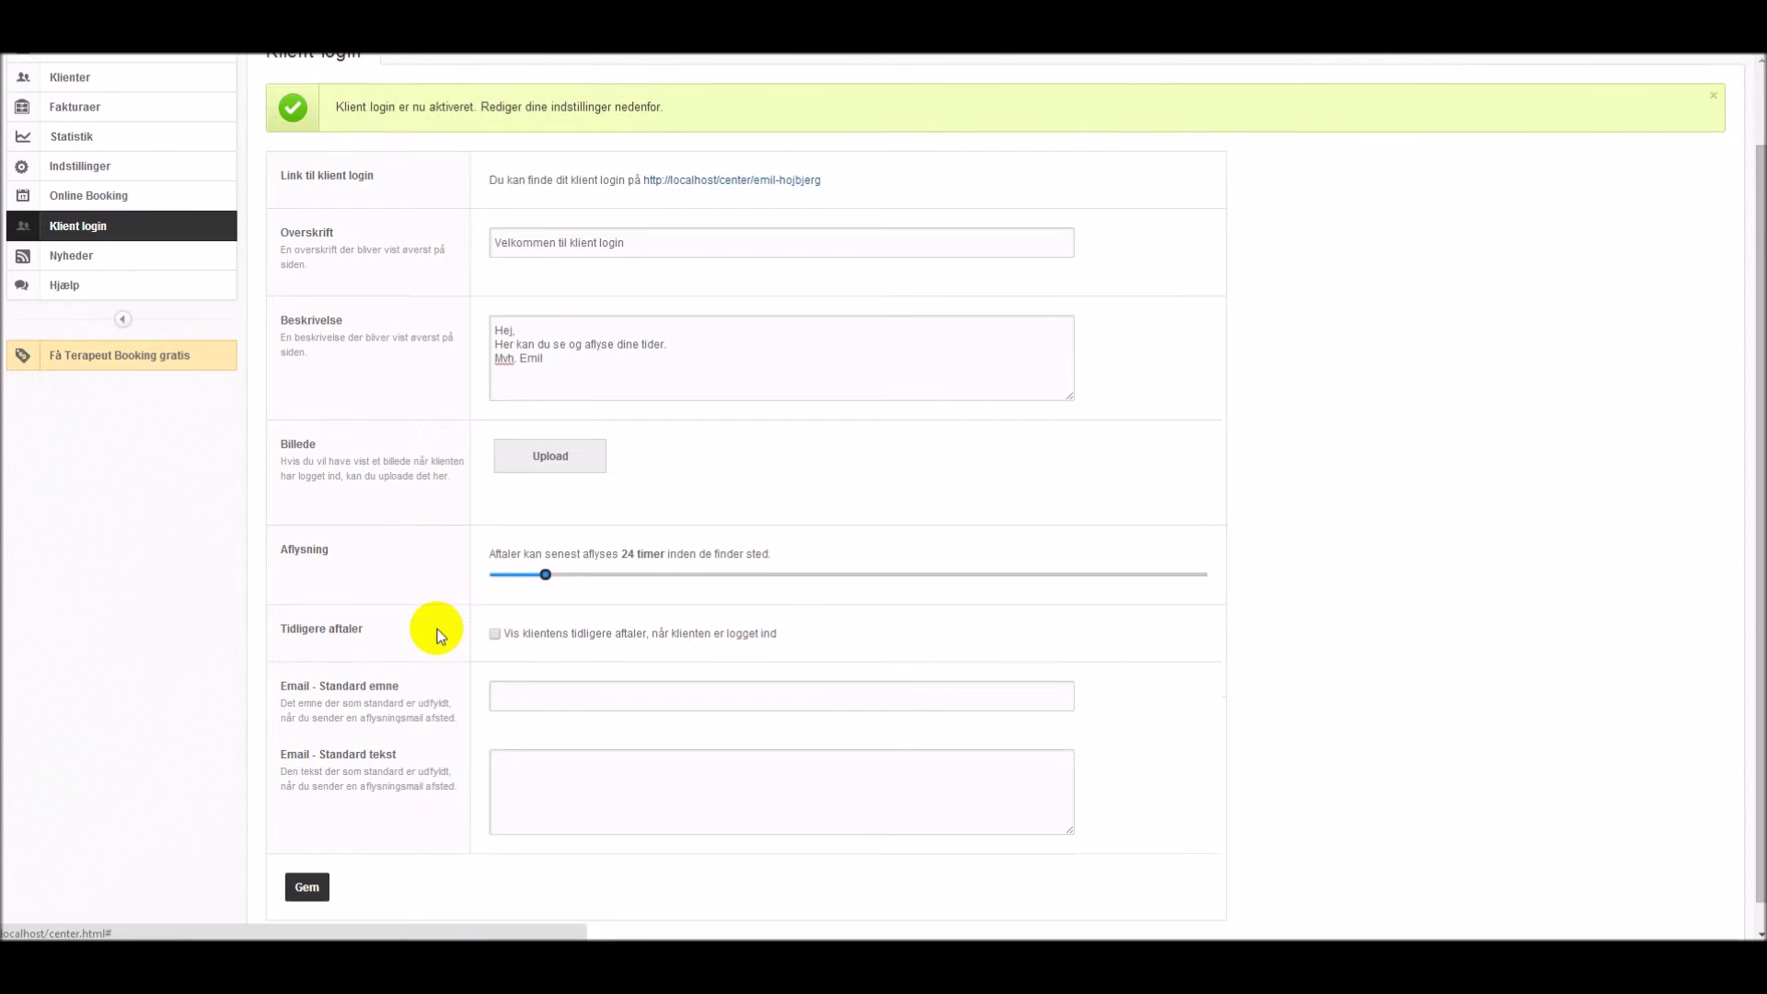
pyautogui.click(307, 886)
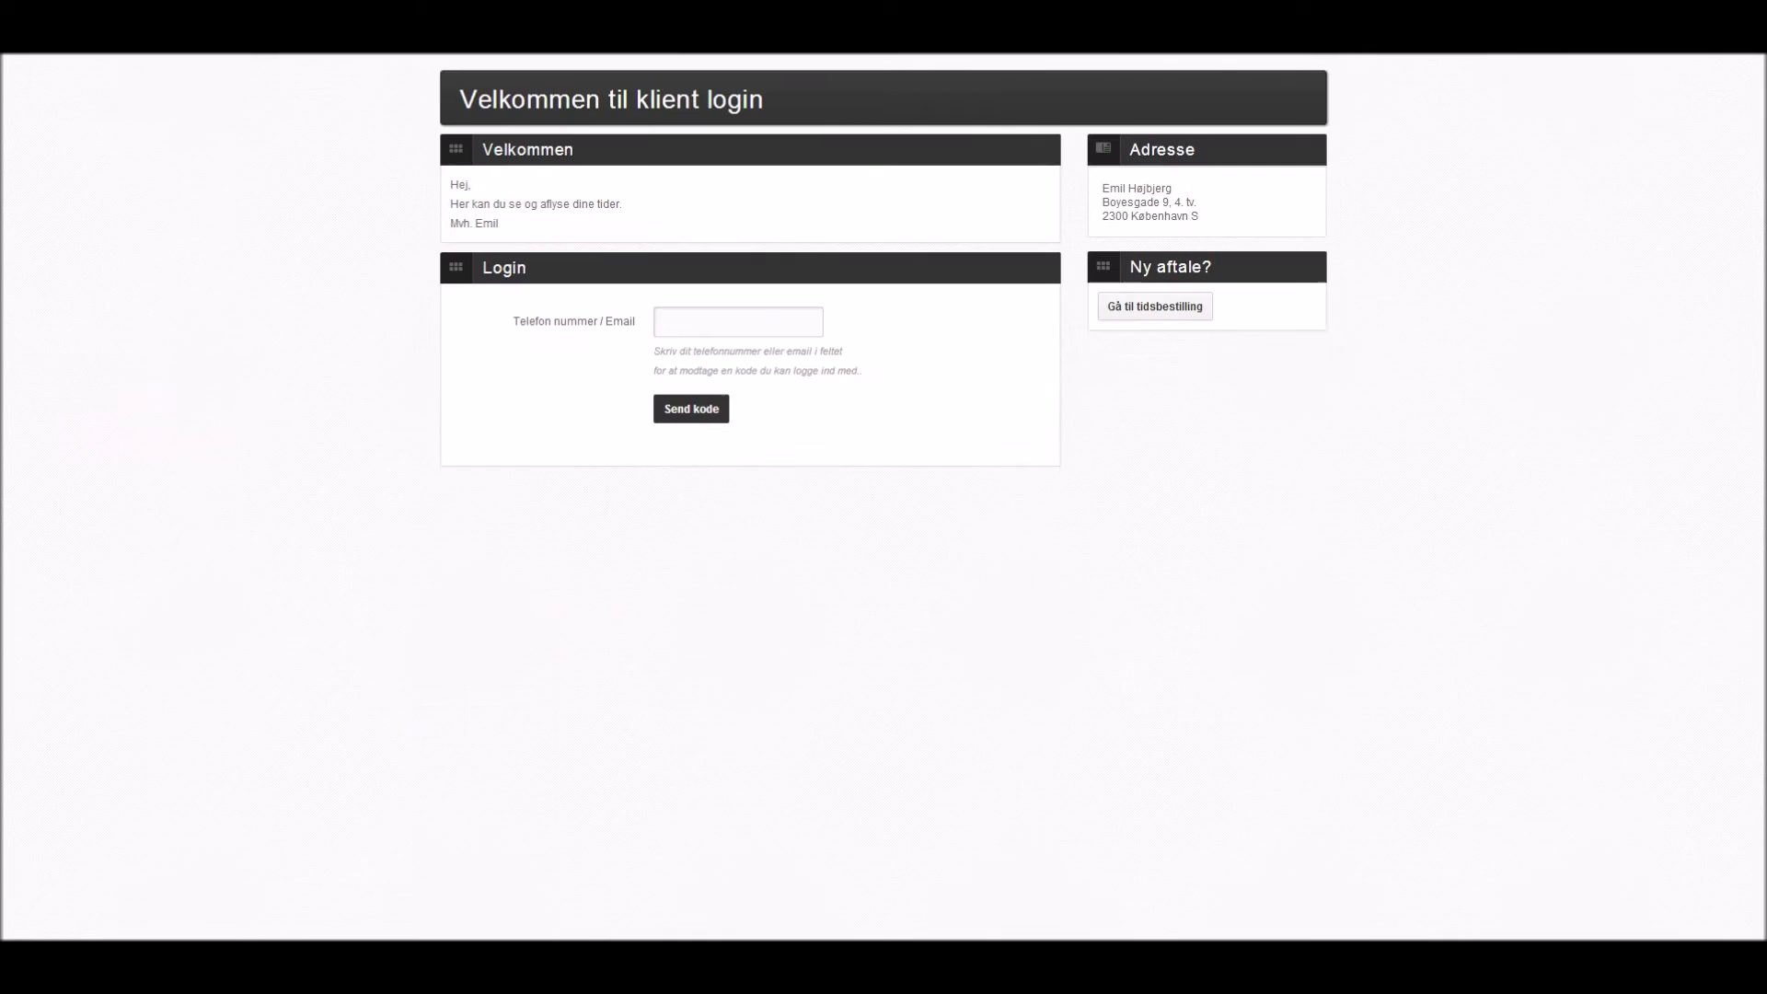
# Open the client login link, enter the client's e-mail address and request a login code
pyautogui.click(641, 172)
pyautogui.click(1129, 145)
pyautogui.click(1229, 164)
pyautogui.click(1086, 268)
pyautogui.click(1054, 263)
pyautogui.click(685, 421)
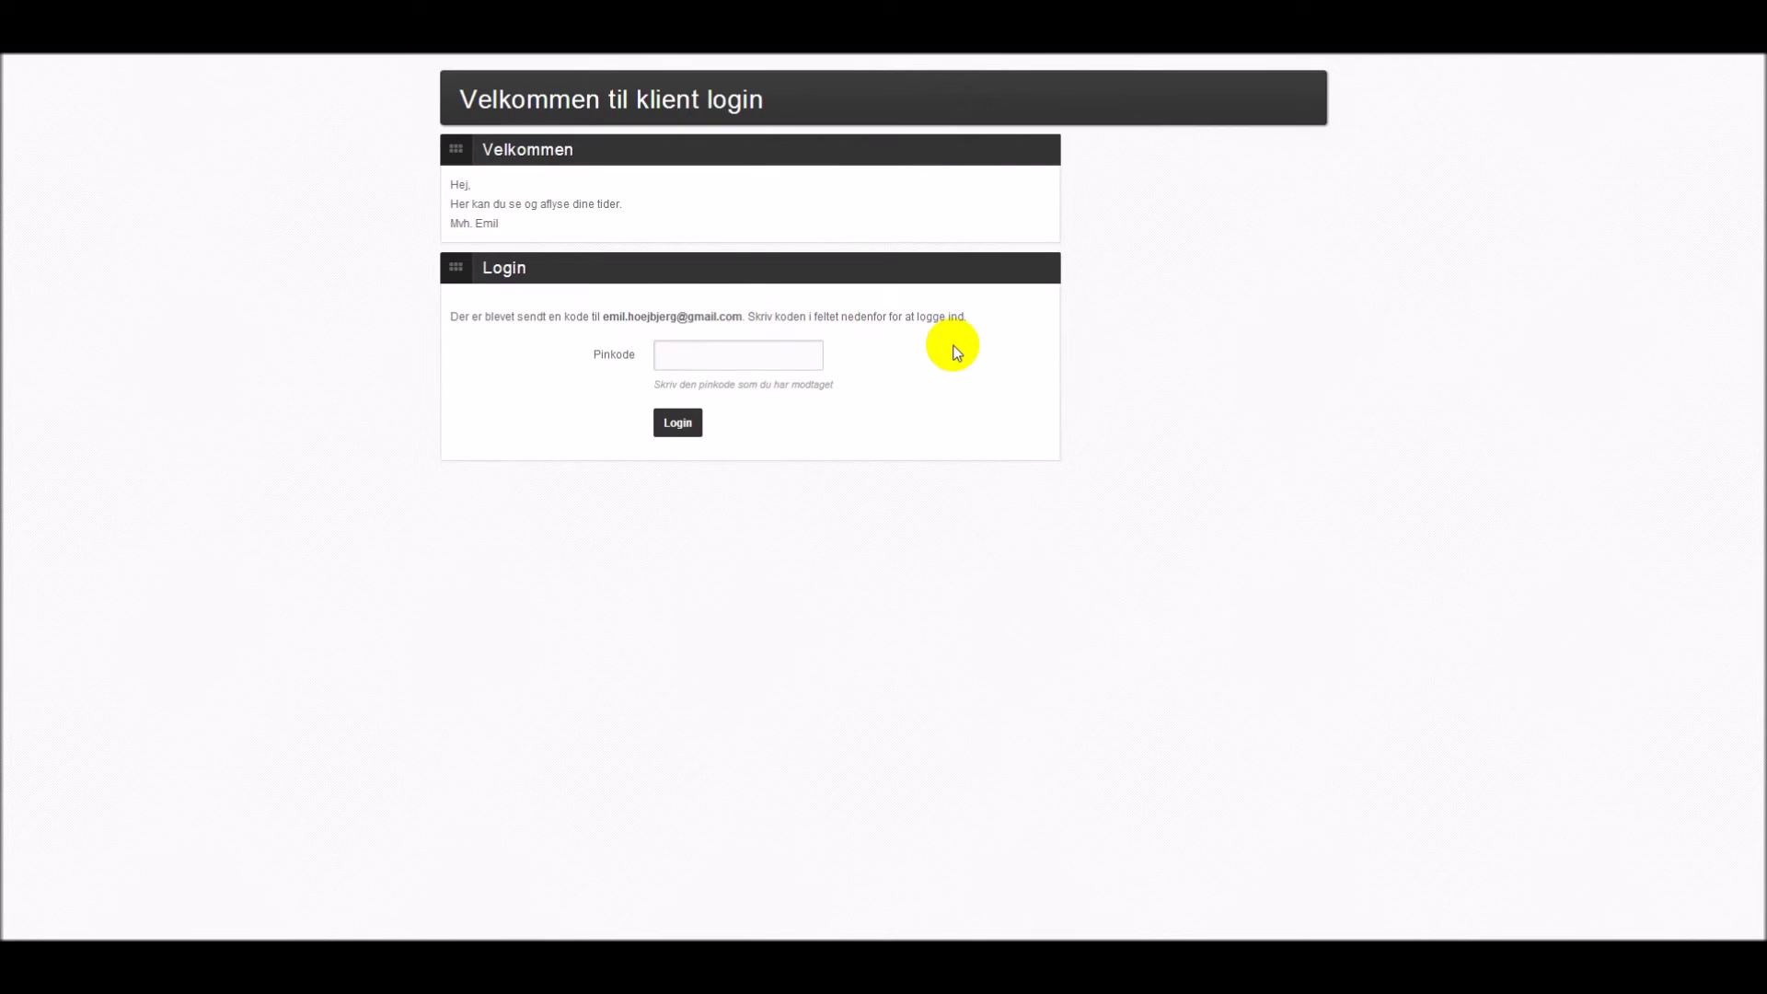
# Log in as the client with the received pin code, and open the therapist's weekly calendar
pyautogui.click(788, 362)
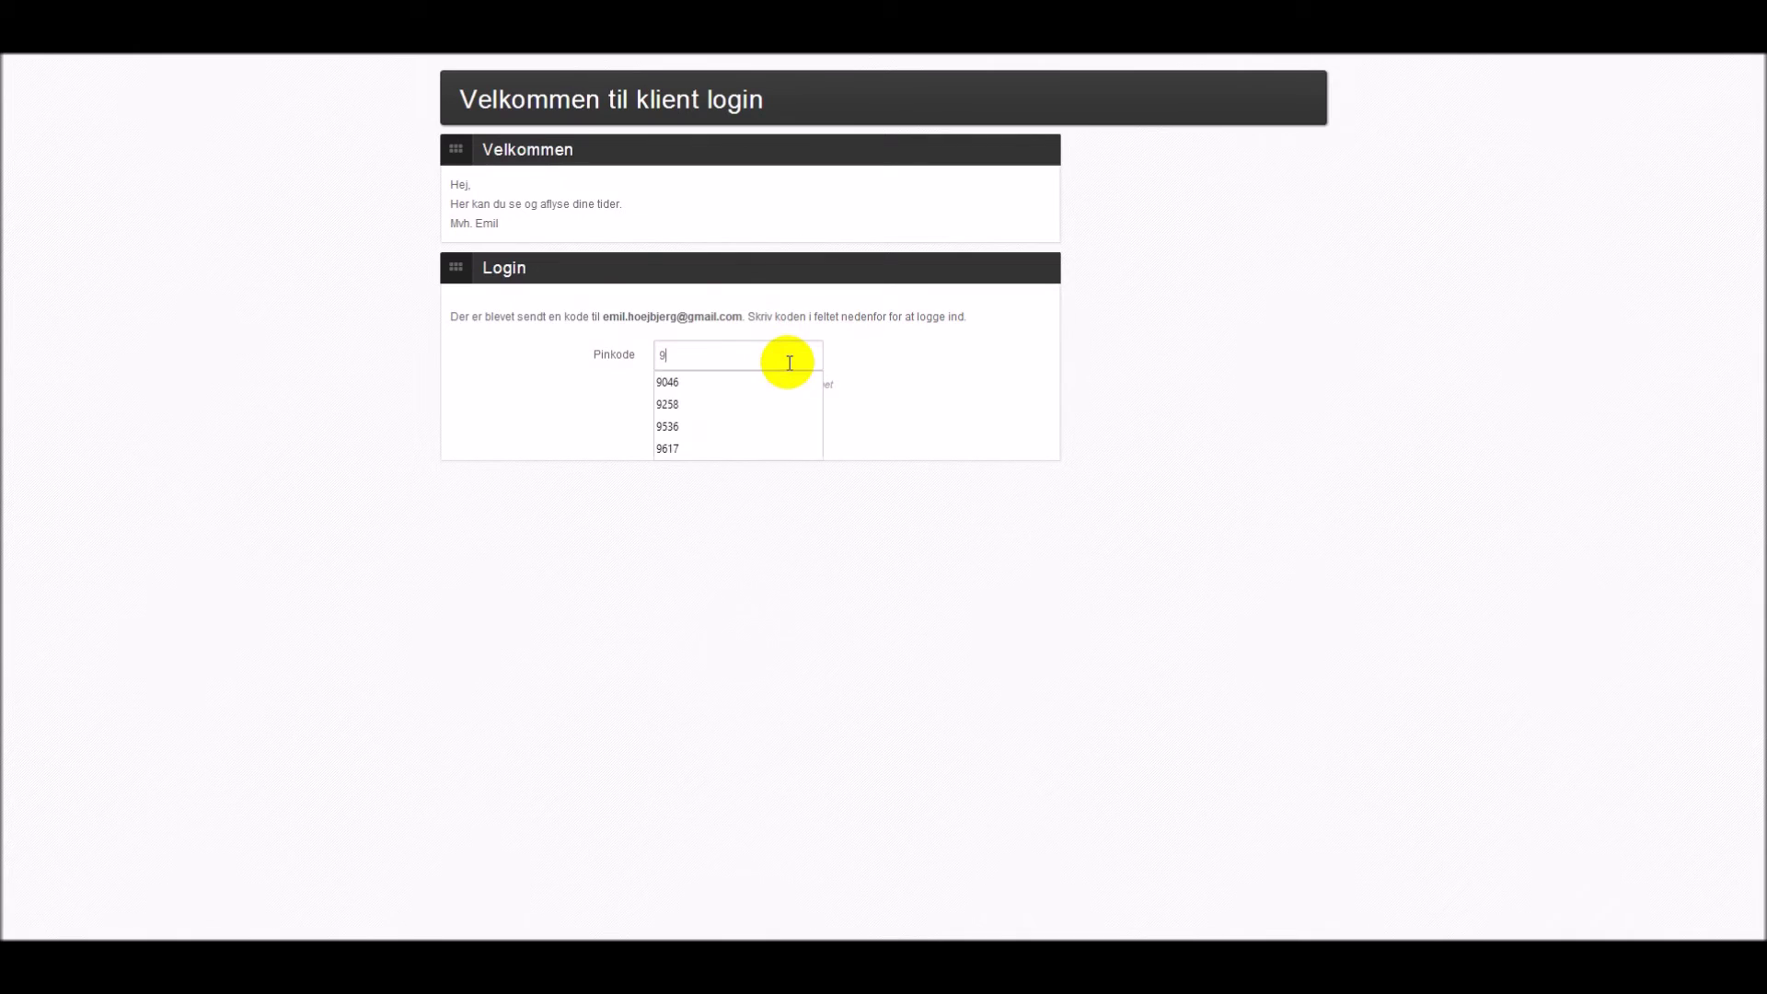
pyautogui.click(678, 423)
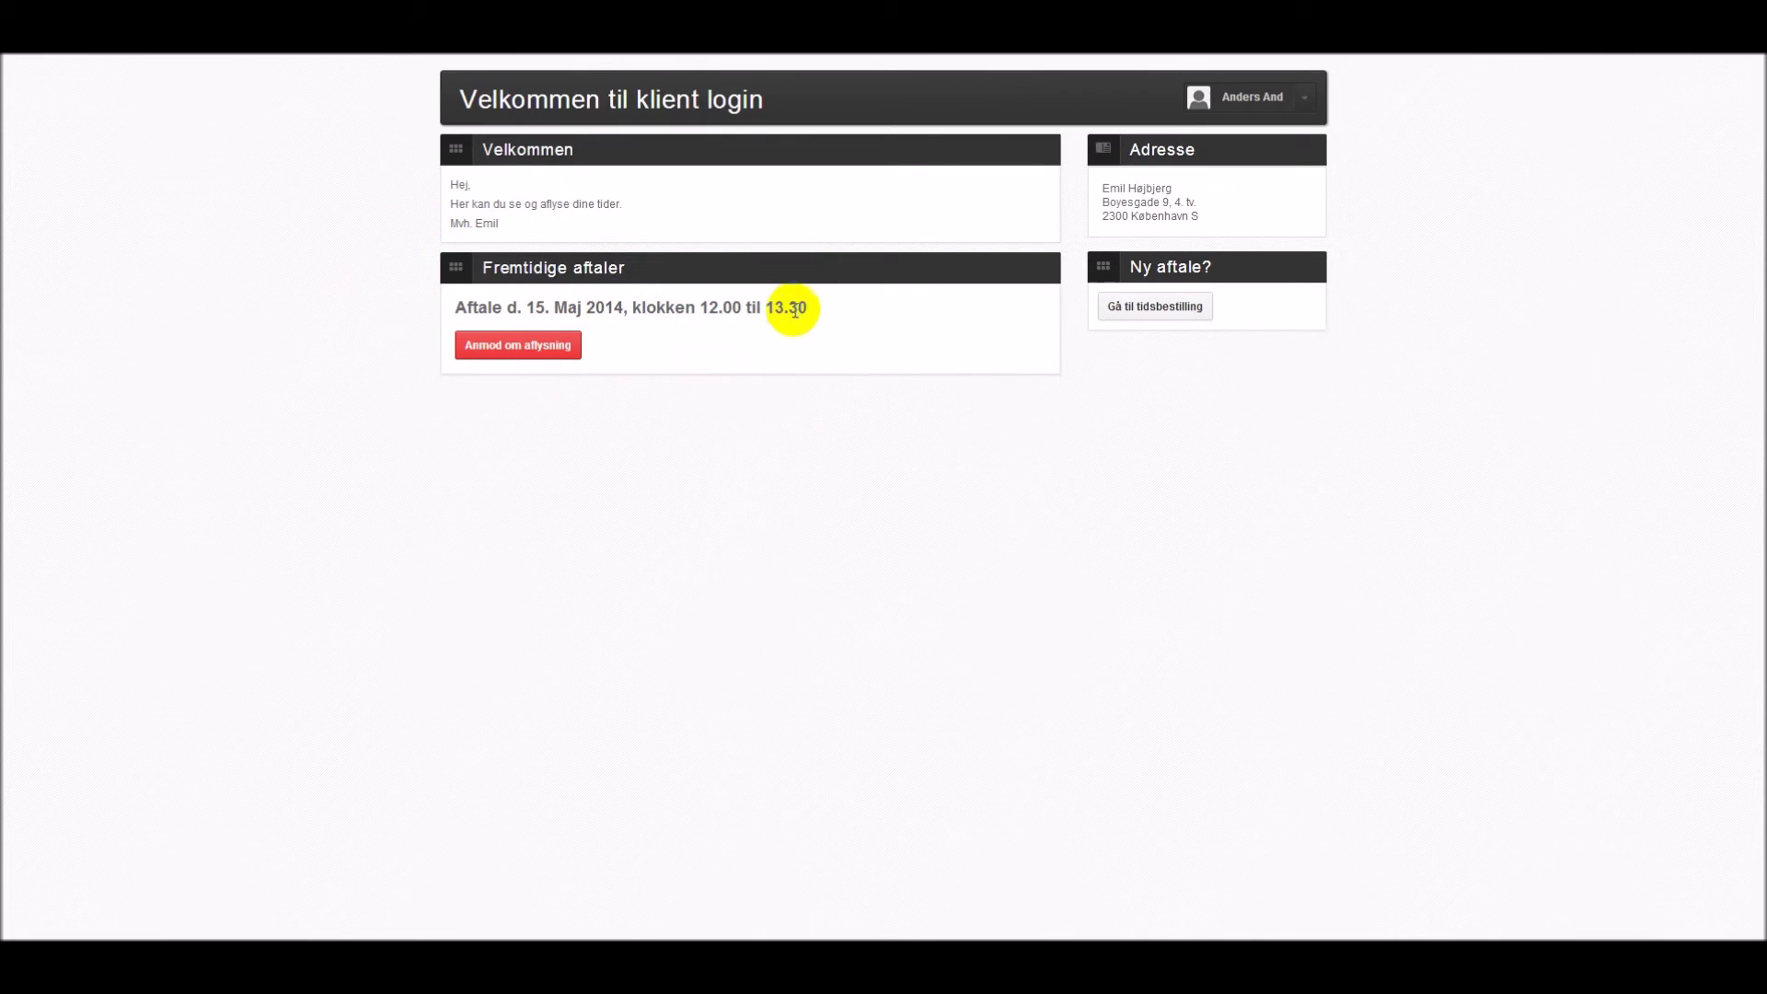
pyautogui.hotkey('ctrl', 'Tab')
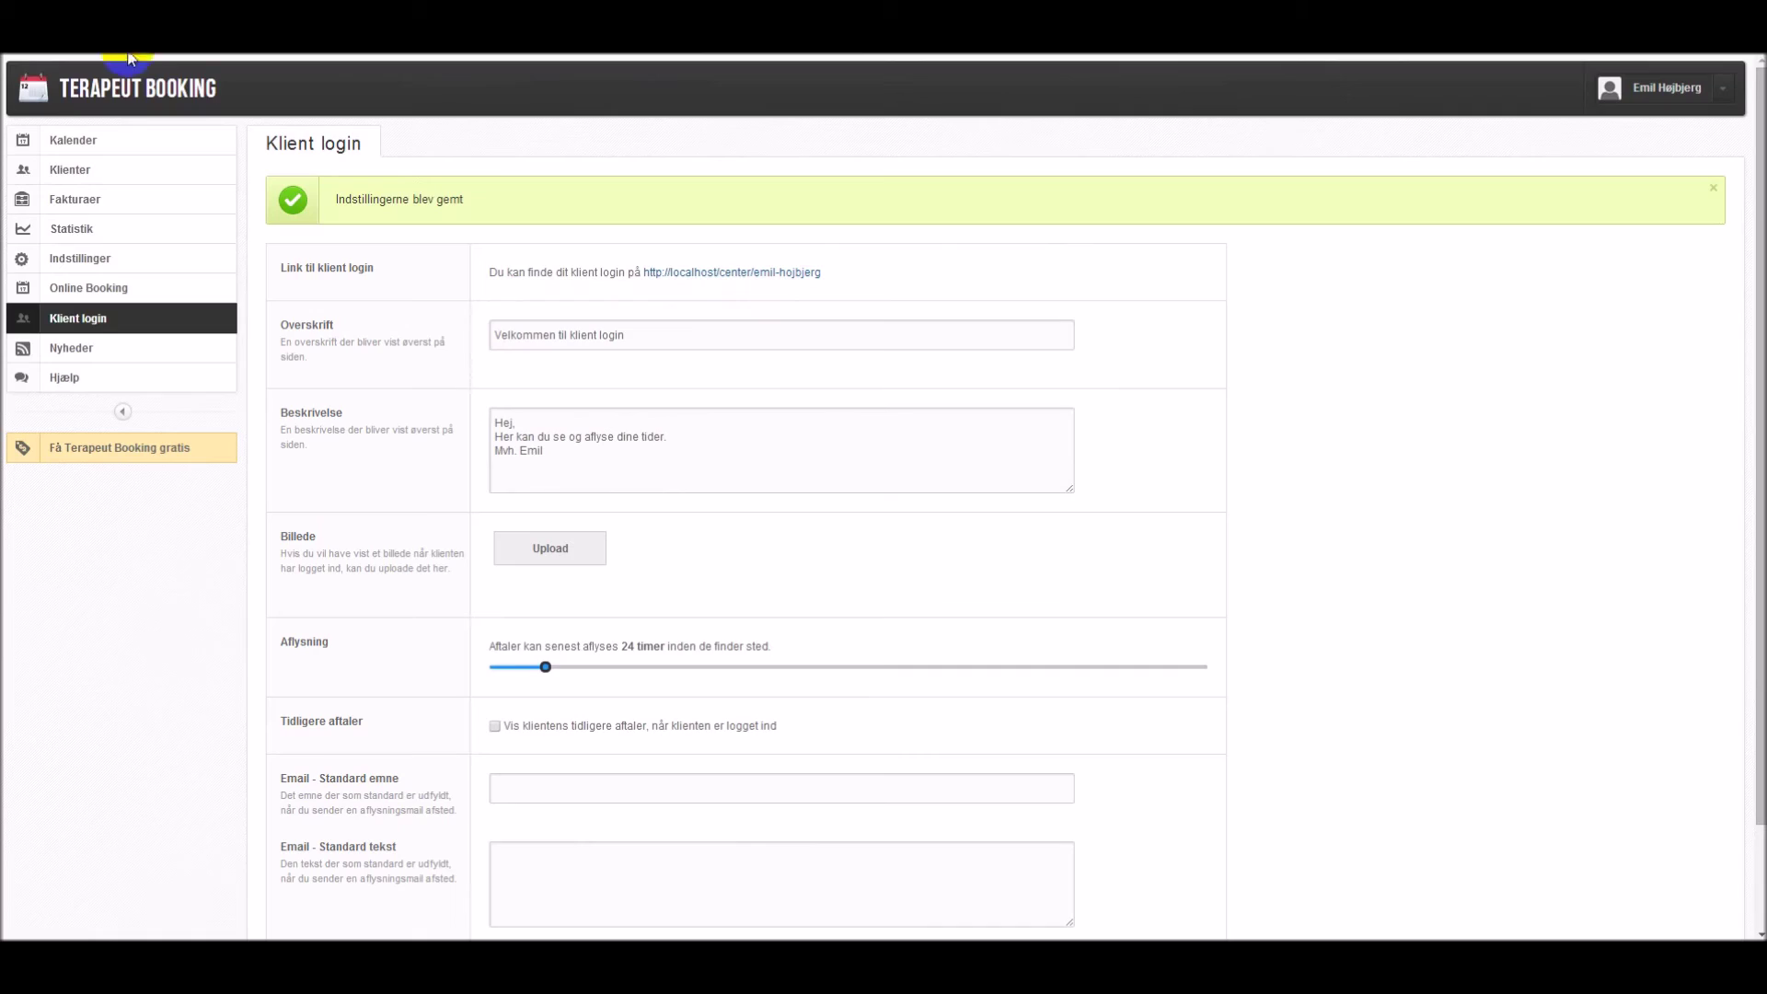
pyautogui.click(132, 145)
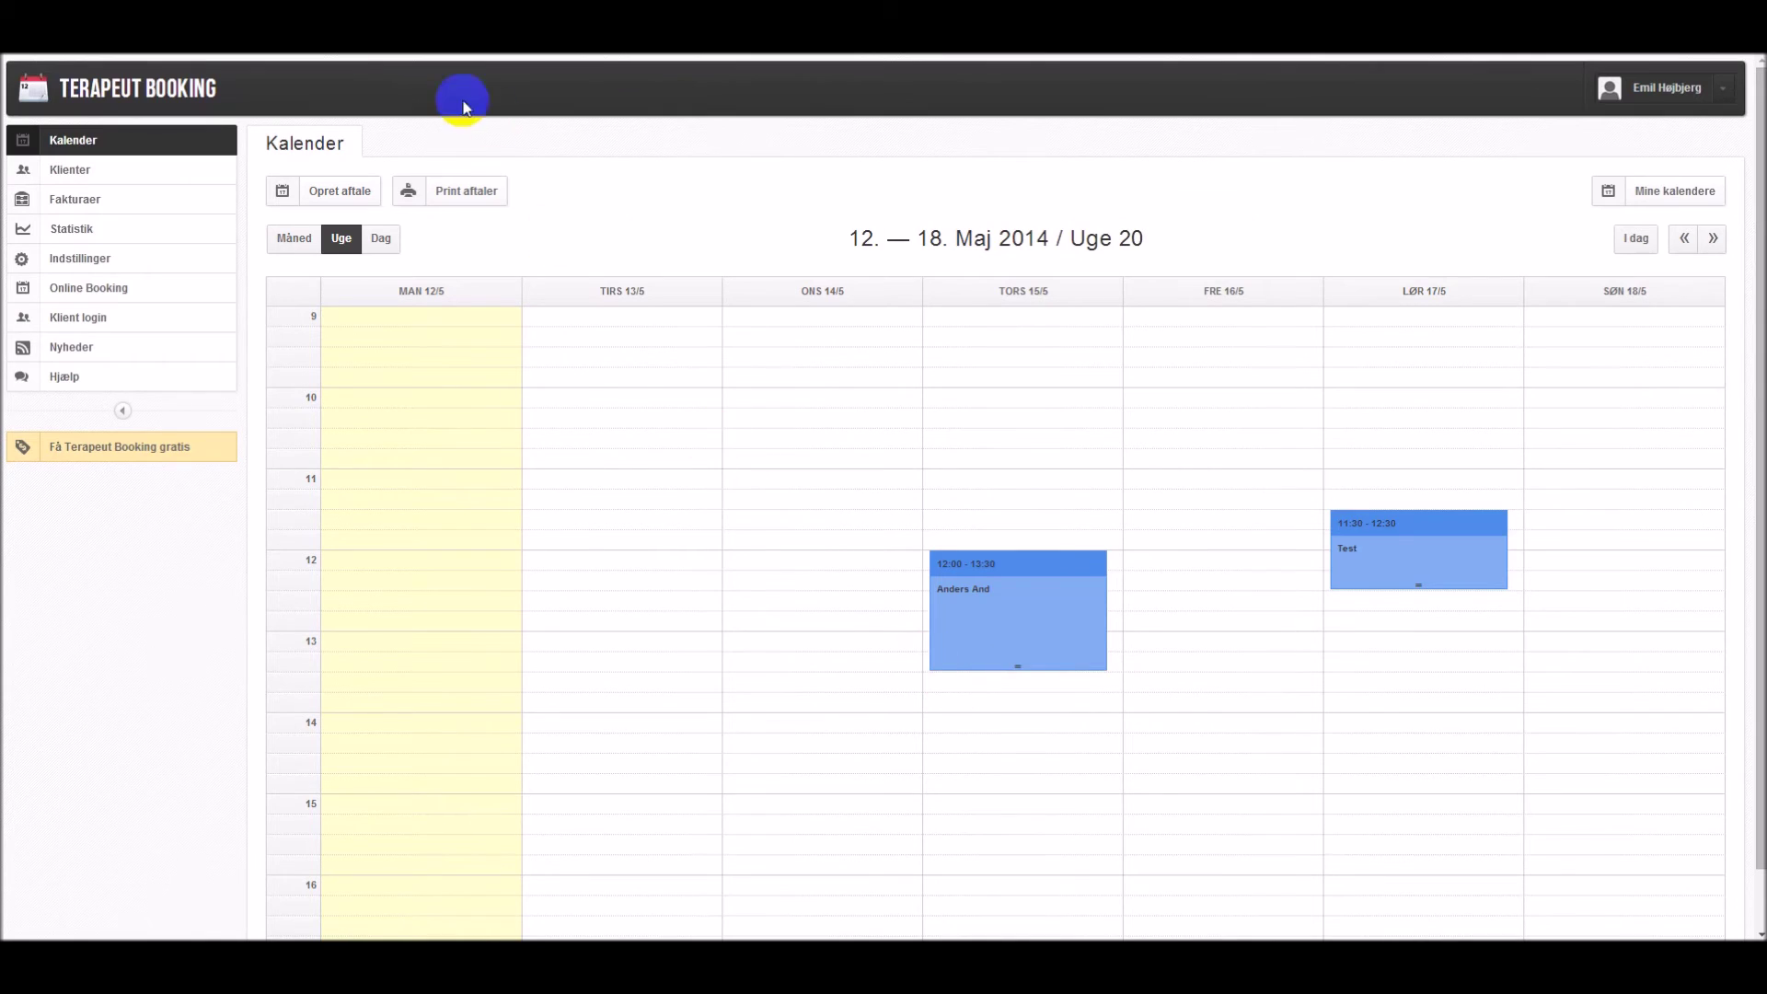
# Request cancellation of the 15 May 12.00–13.30 appointment, then reload the therapist's calendar
pyautogui.hotkey('ctrl', 'Tab')
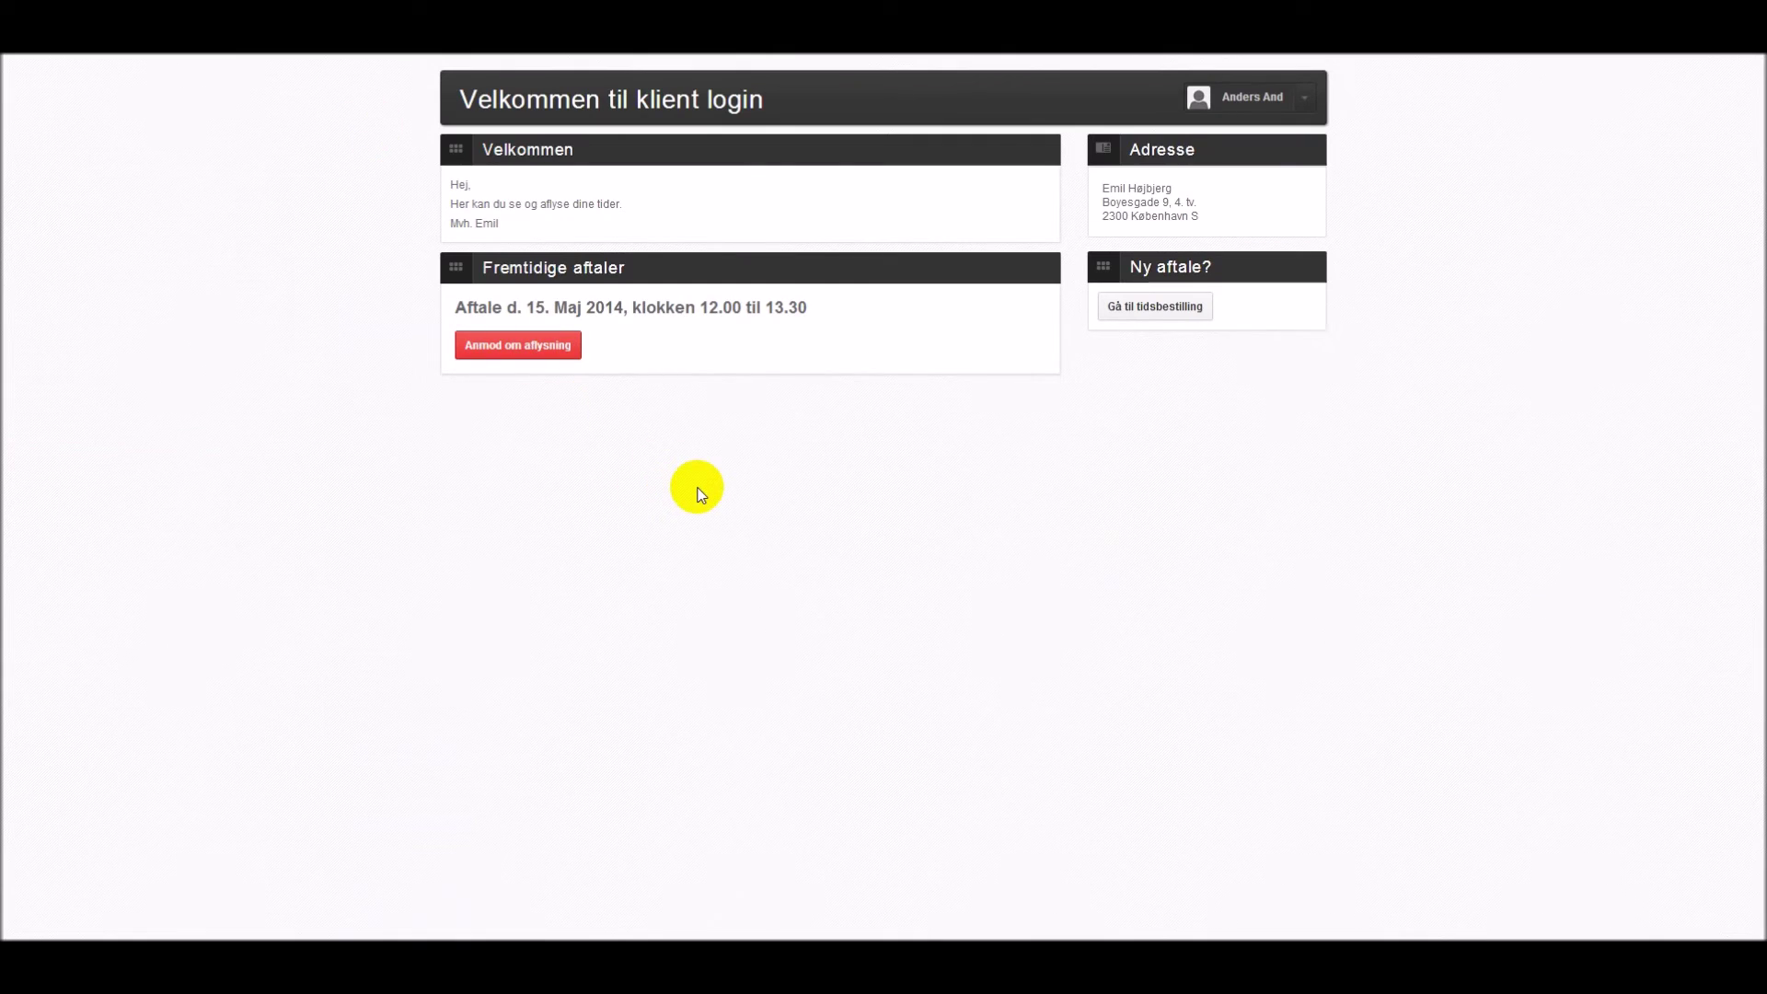
pyautogui.click(534, 355)
pyautogui.click(839, 479)
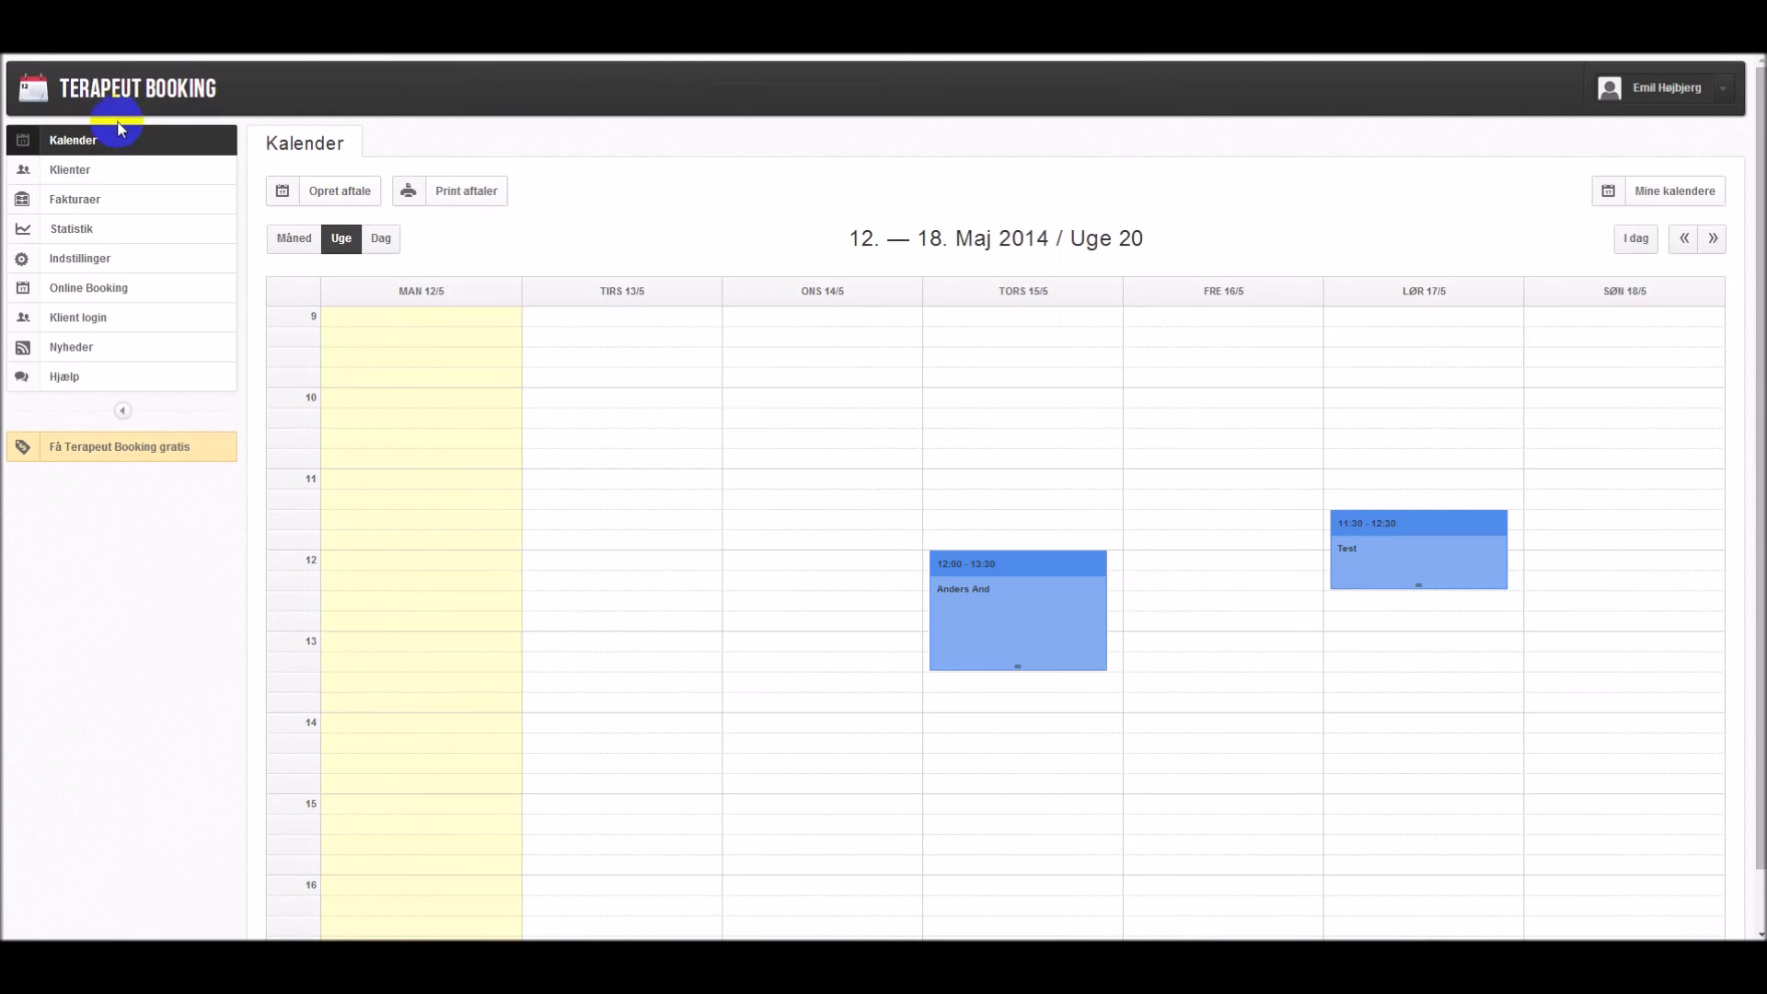
pyautogui.click(117, 129)
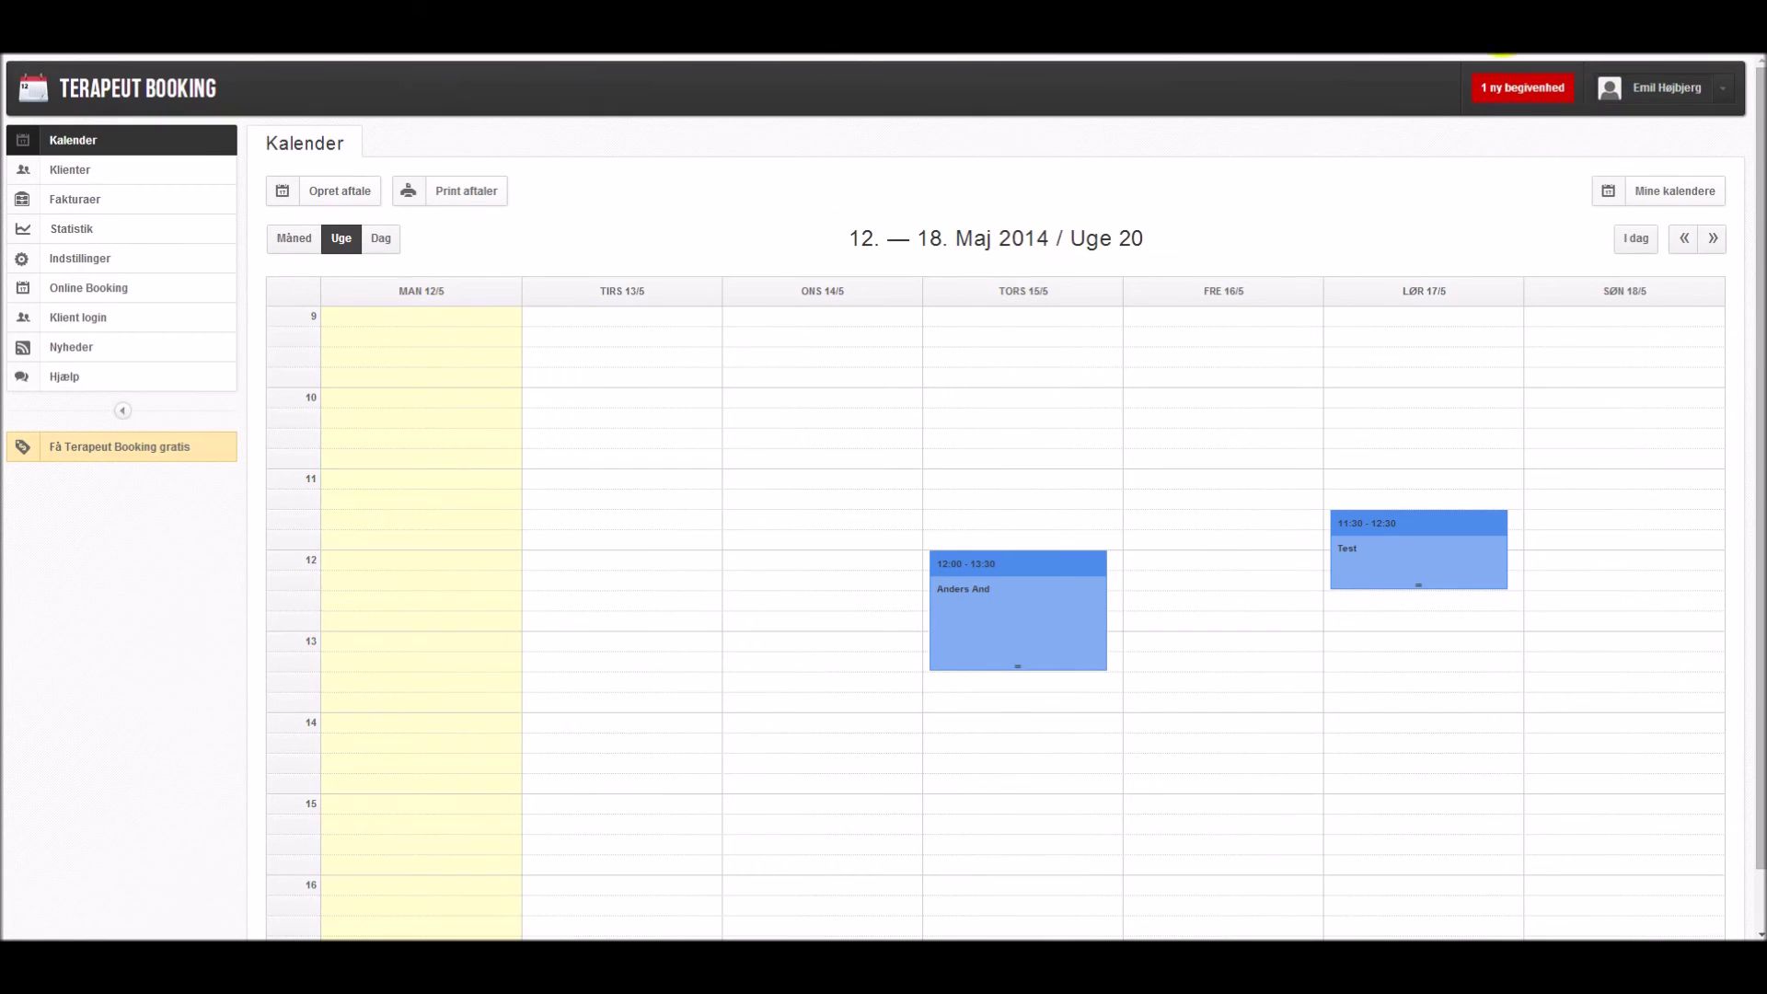
# Follow the new-event notification to the 15 May 12:00–13:30 booking and open it
pyautogui.click(1546, 112)
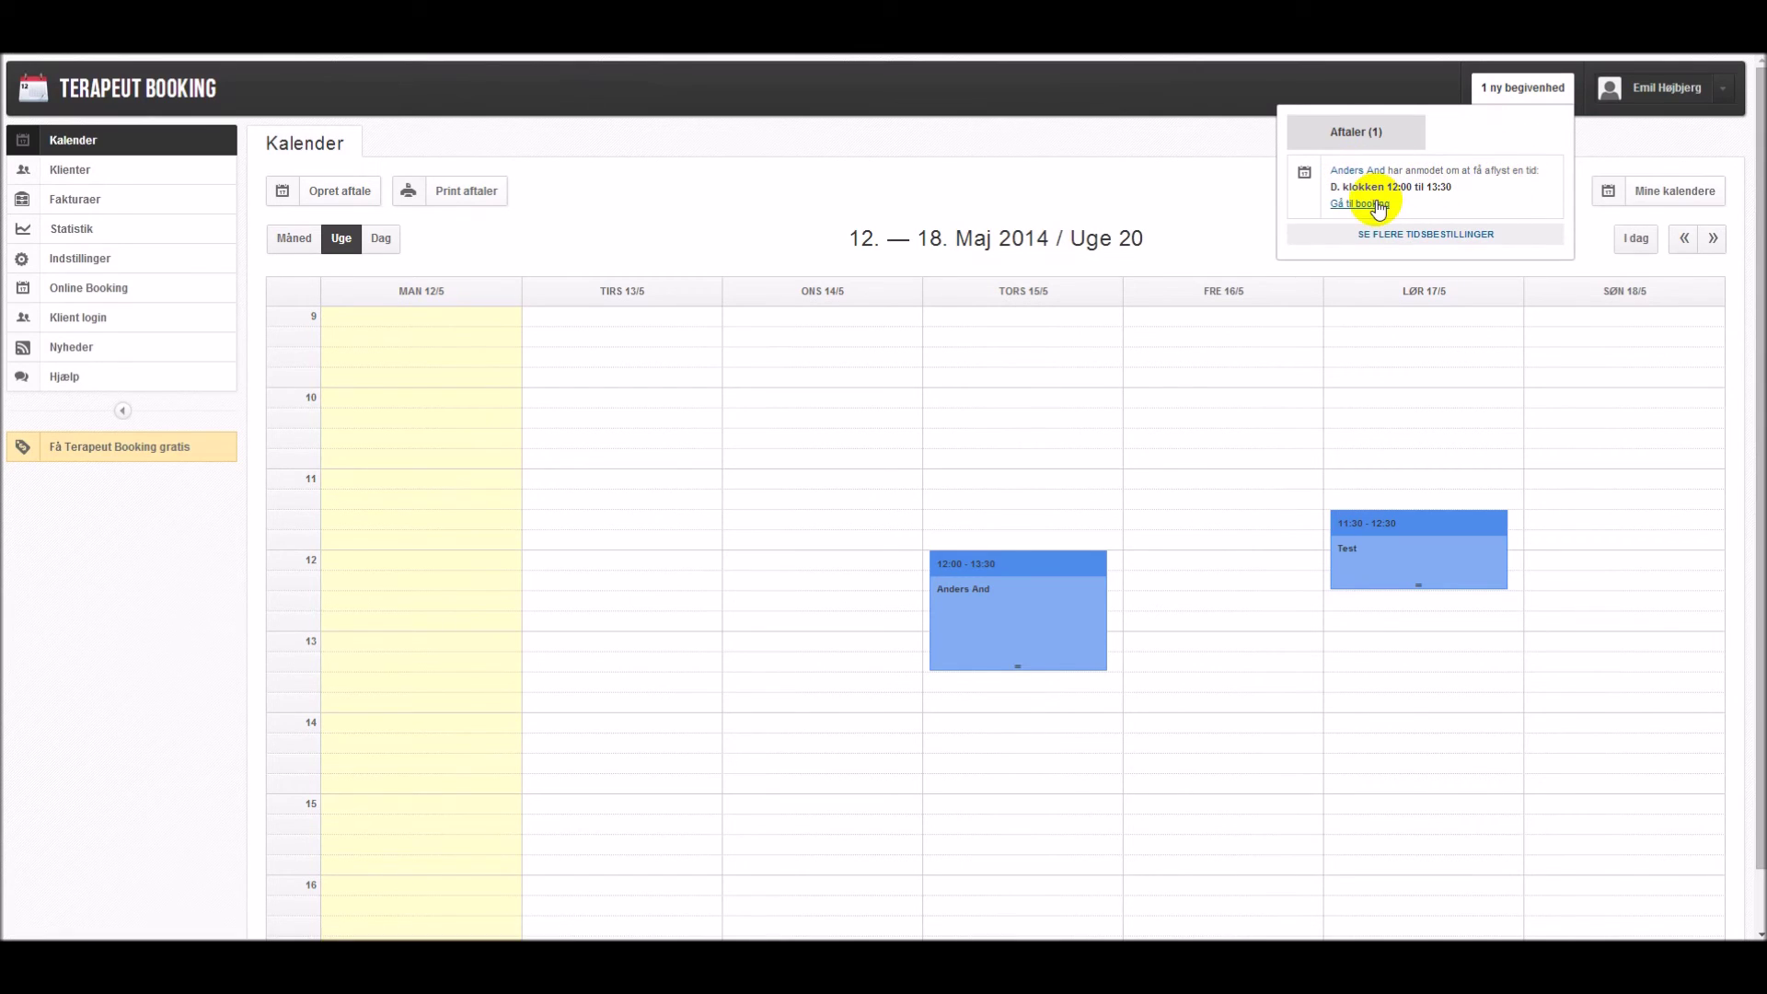
pyautogui.click(1378, 204)
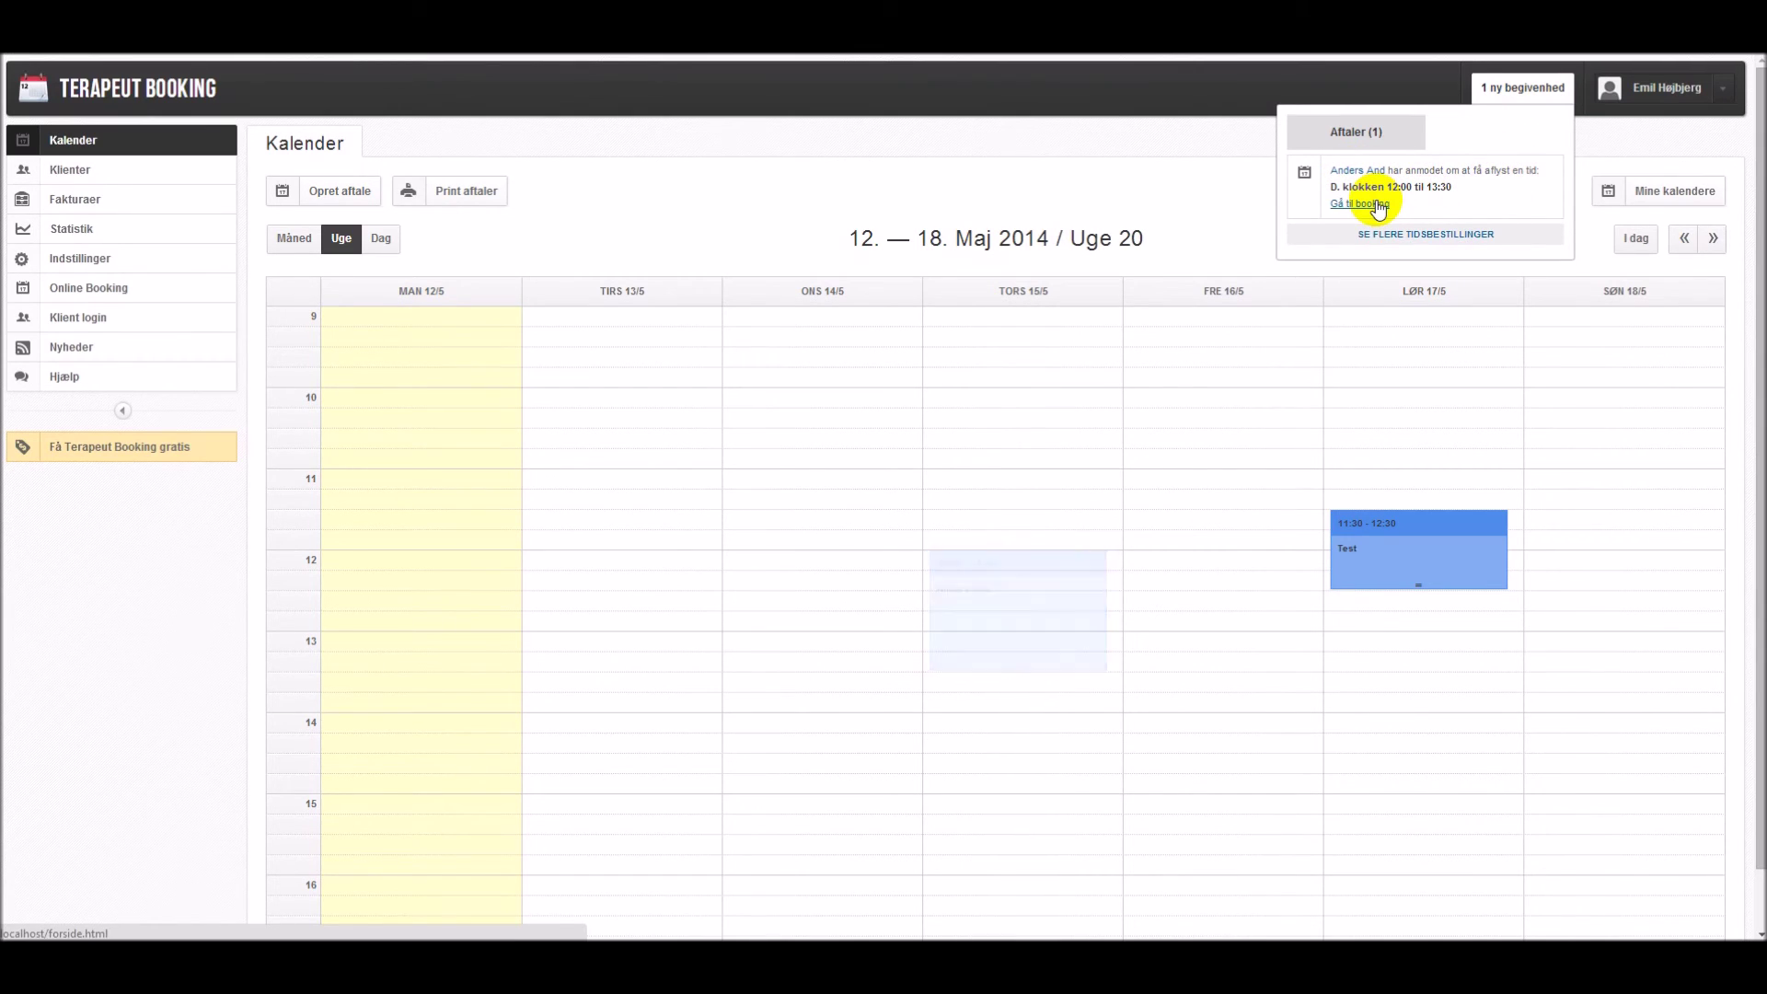
pyautogui.click(1491, 87)
pyautogui.click(1054, 615)
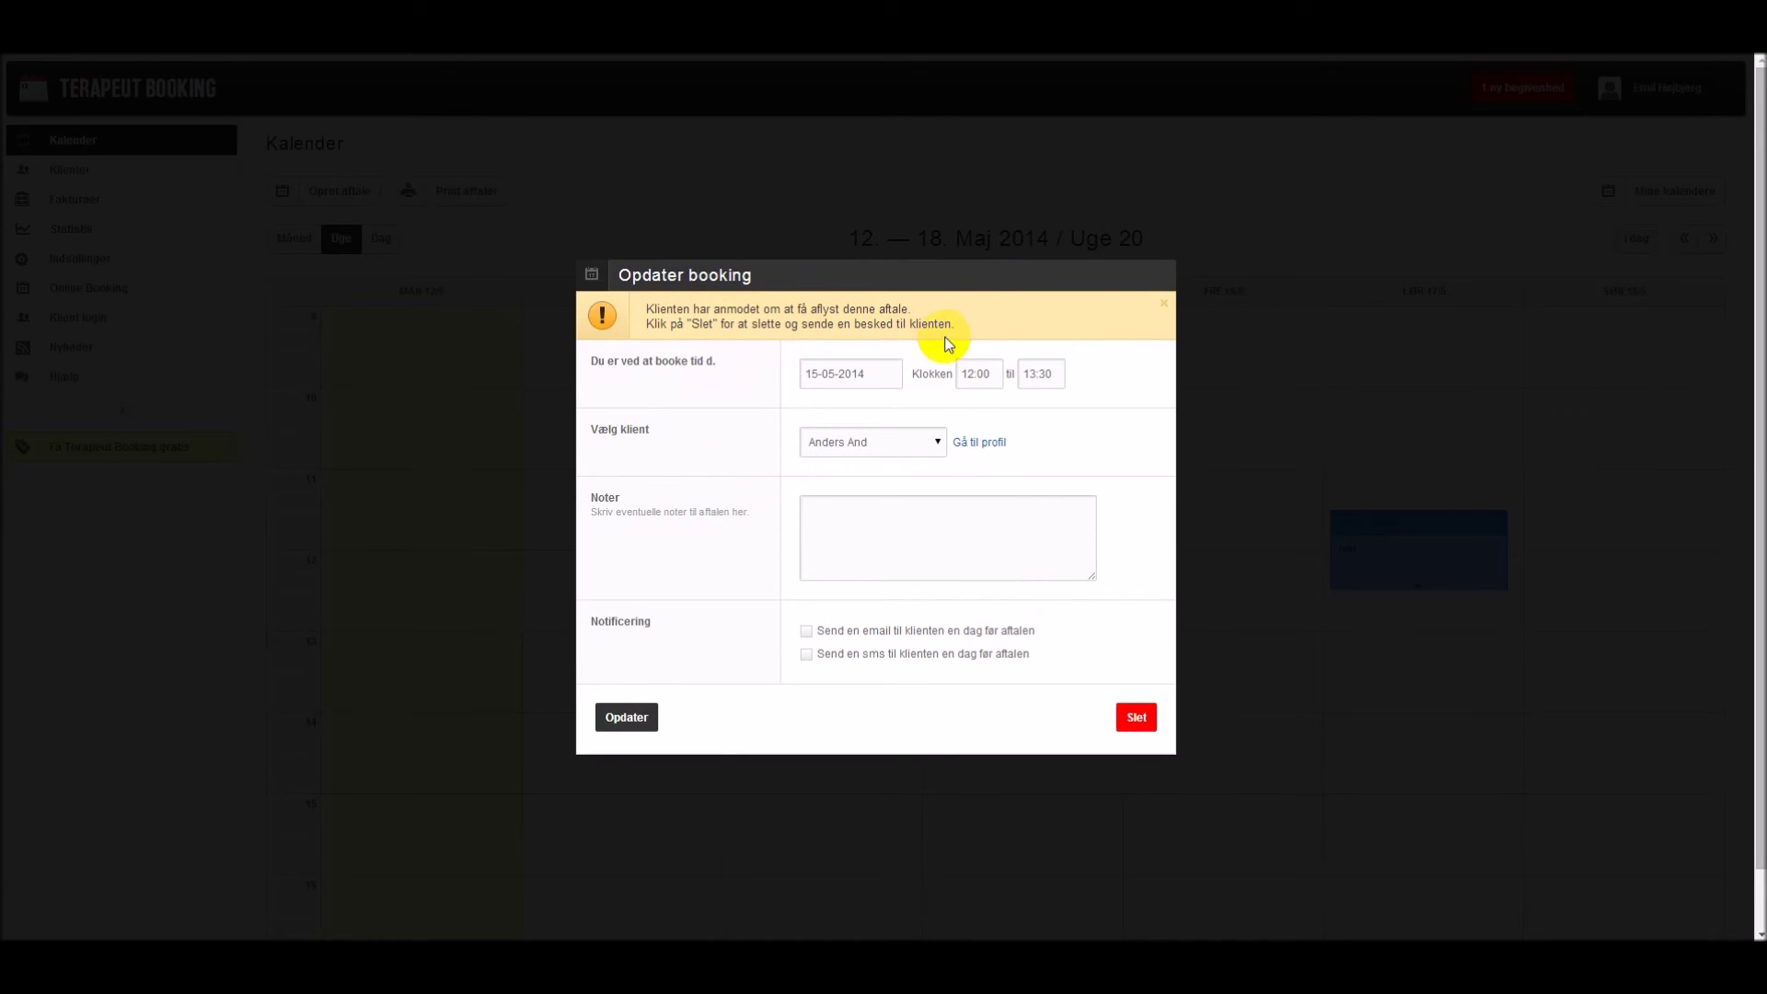
# Start deleting the booking and give the client message the subject 'Vedr. aflysning'
pyautogui.click(1137, 717)
pyautogui.click(759, 324)
pyautogui.write('Vedr. ')
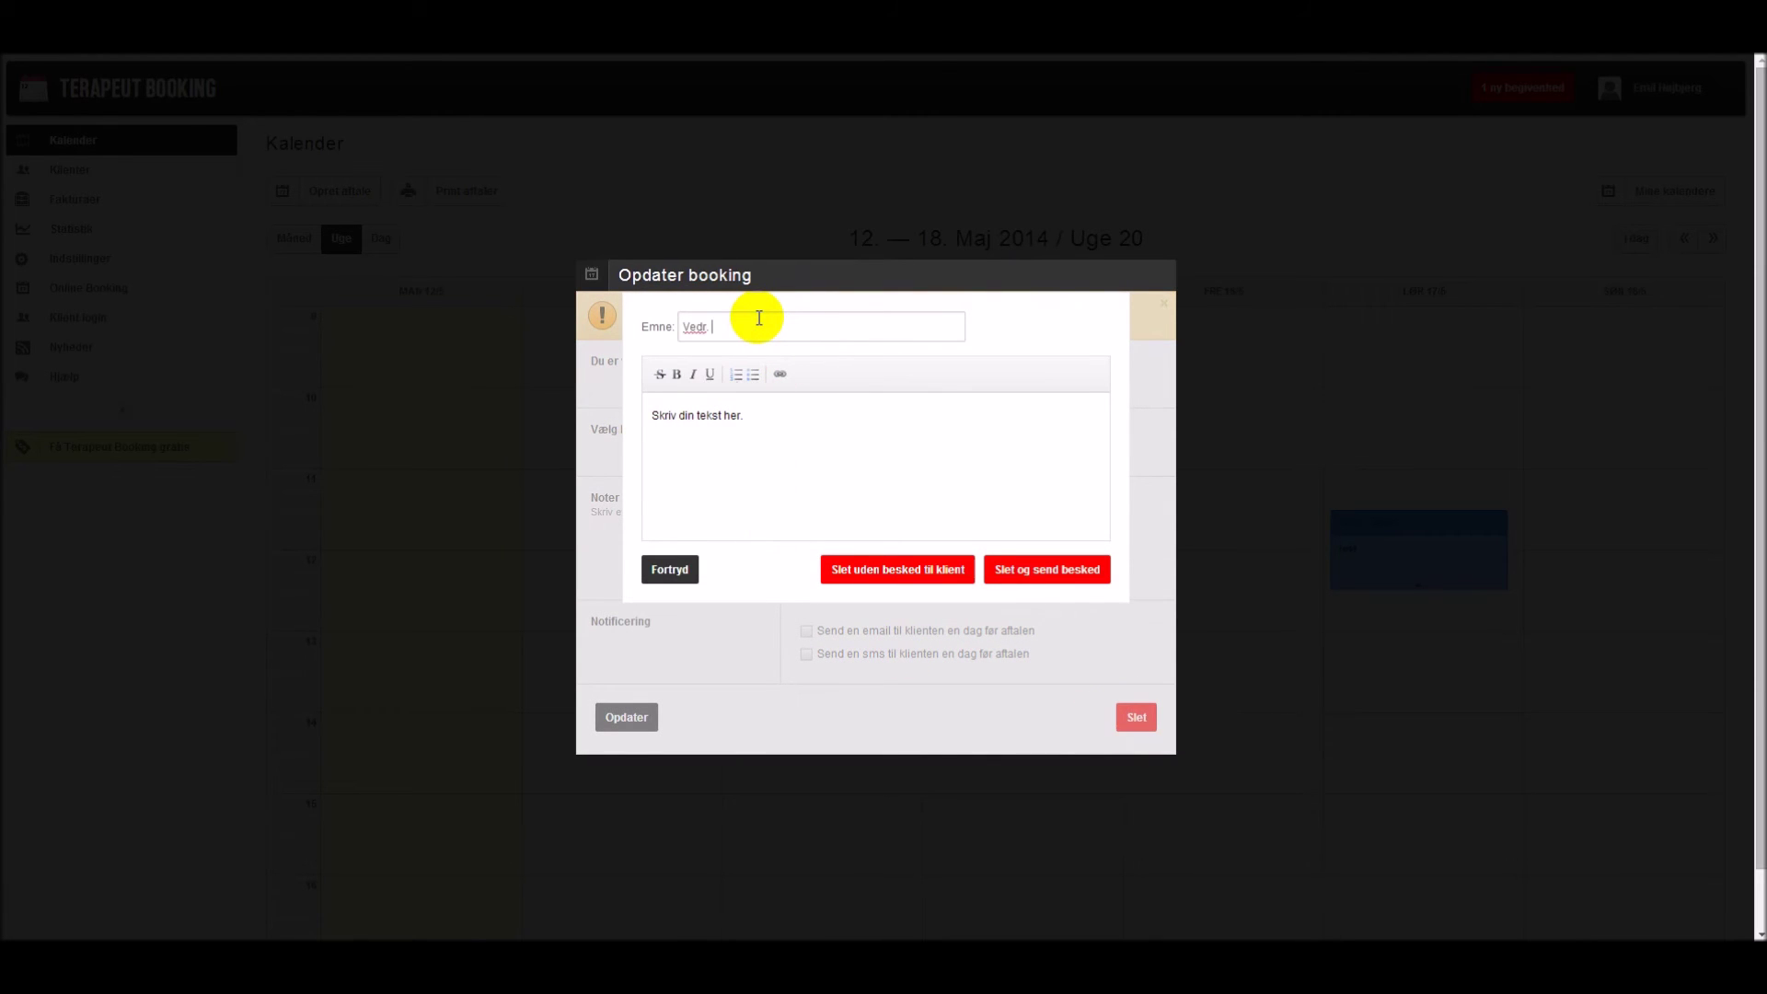
pyautogui.write('aflysning')
# Replace the placeholder with 'Hej, Det er bare i orden. Lad os finde en anden tid.' plus sign-off
pyautogui.press('Tab')
pyautogui.write('Hej,')
pyautogui.press('Return')
pyautogui.write('Det er bare i orden. Lad os finde en anden tid.')
pyautogui.press('Return')
pyautogui.write('Mvh. Emil')
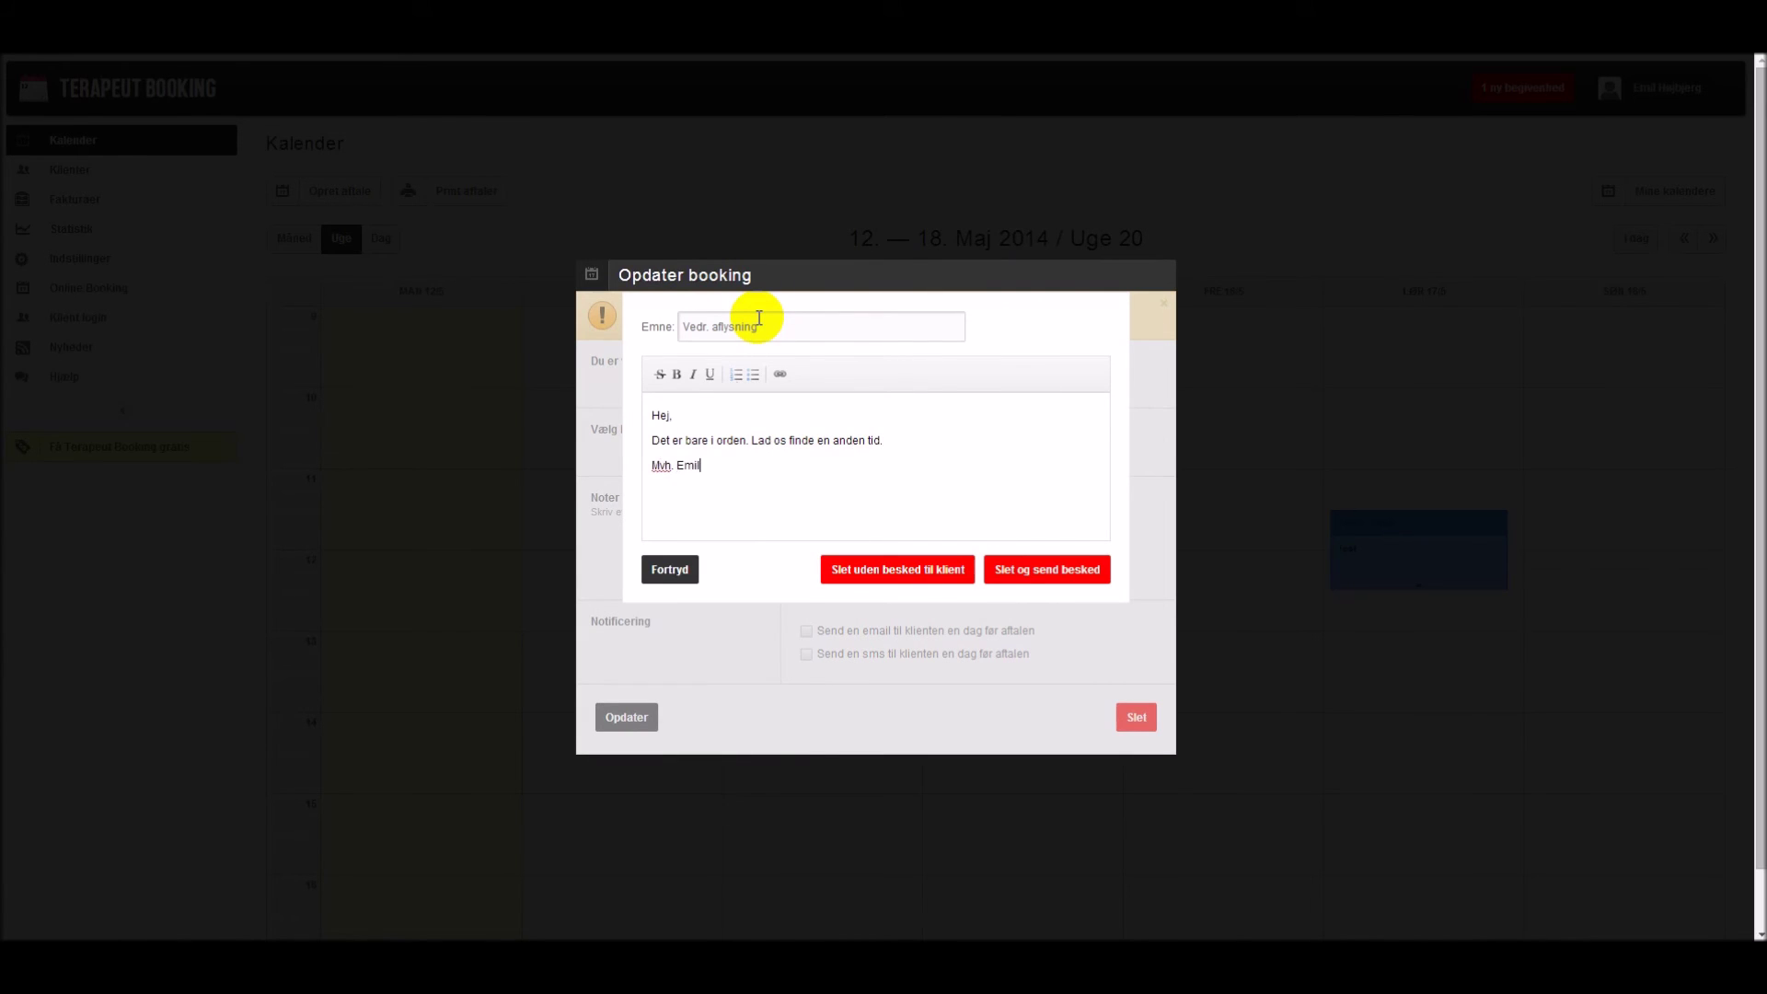
# Delete the 15 May booking and send the reply e-mail, confirming both prompts
pyautogui.click(1025, 578)
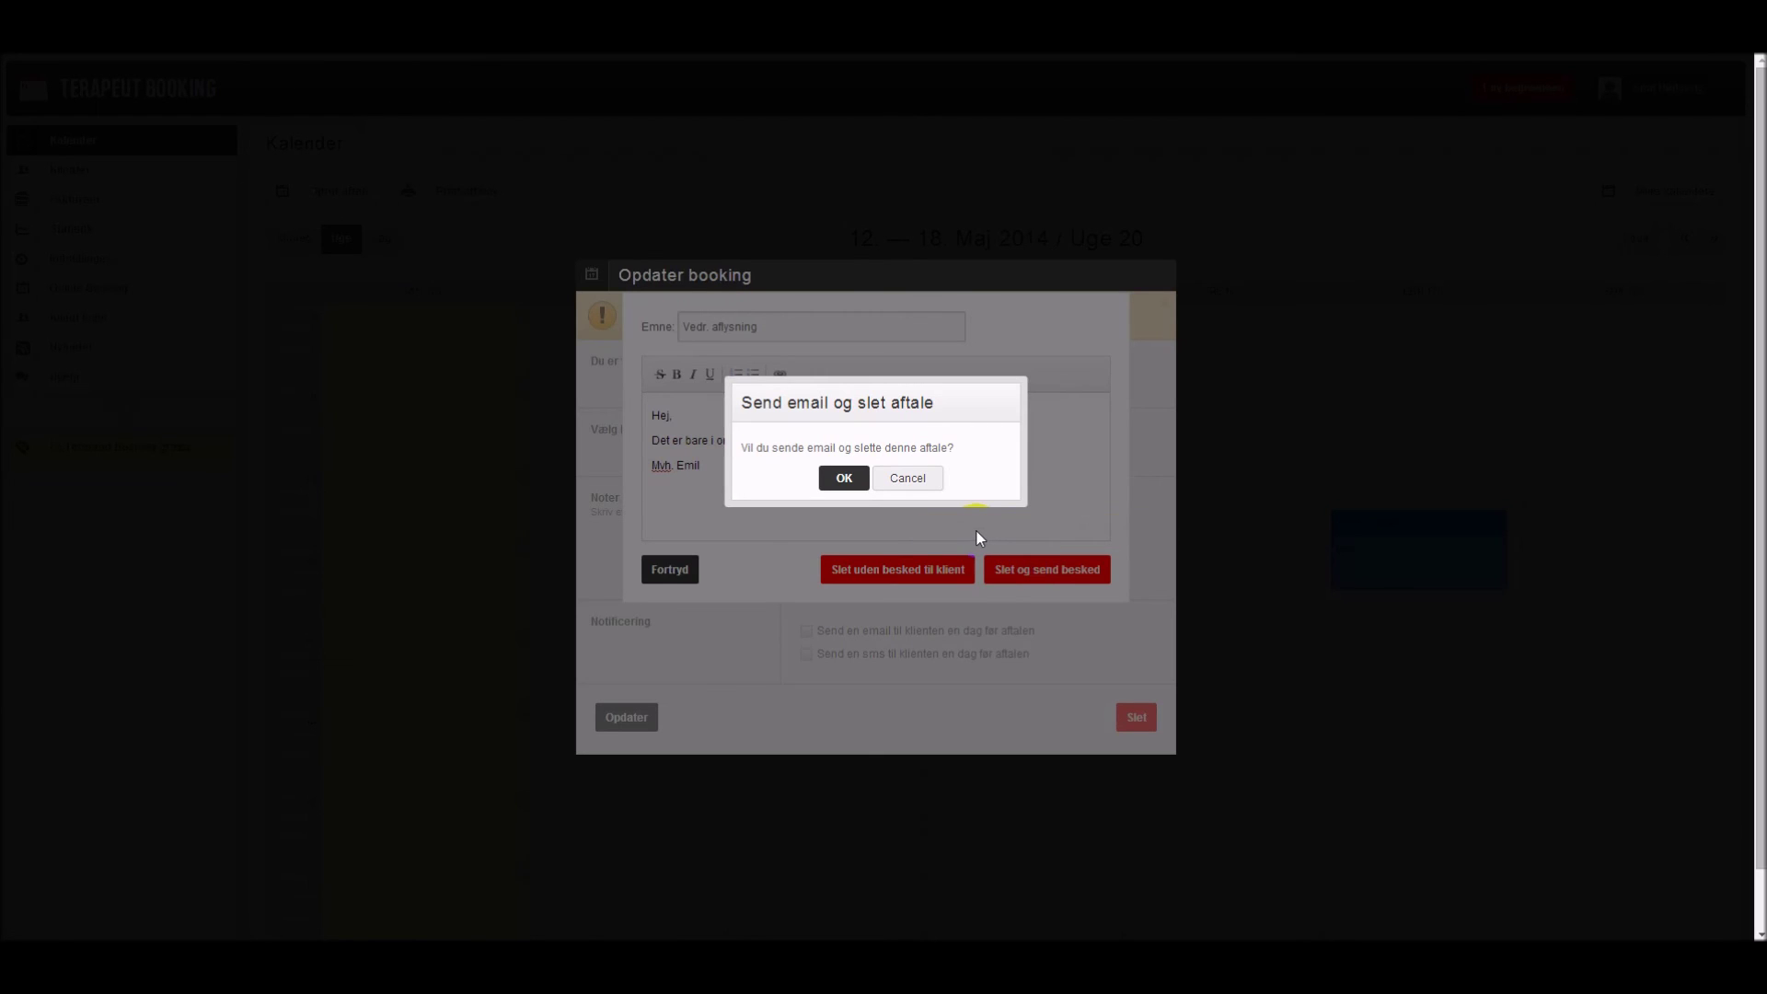
pyautogui.click(842, 480)
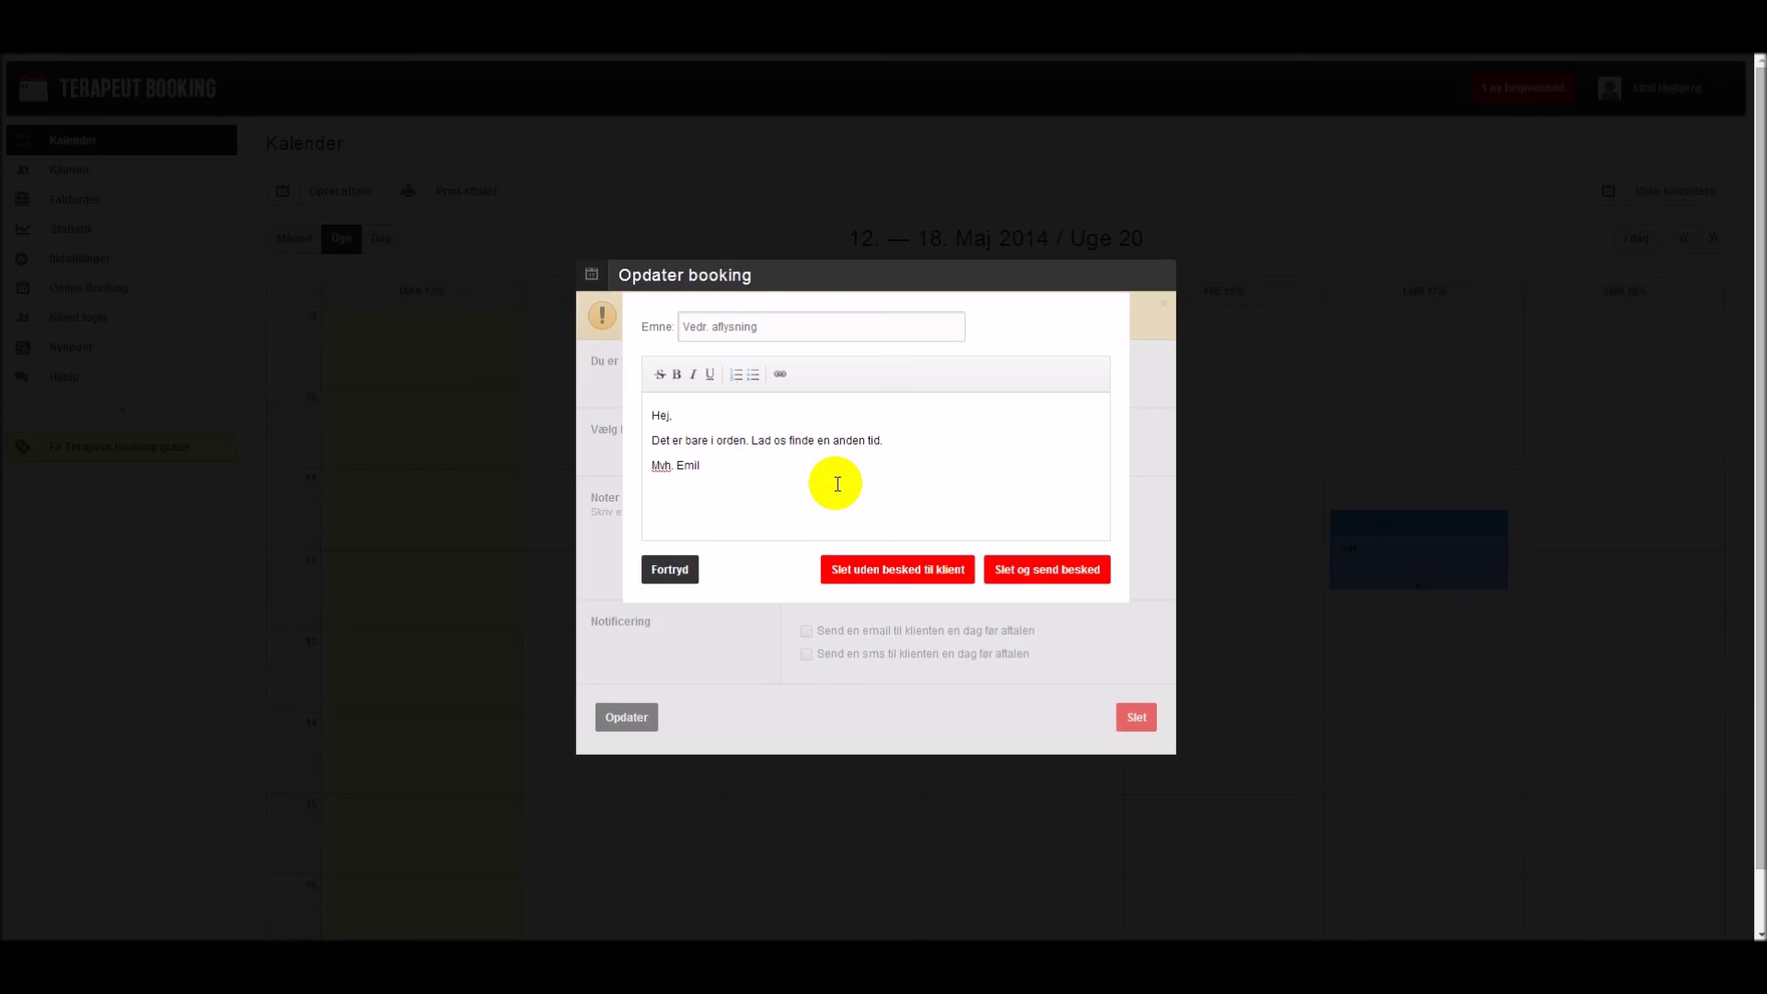
pyautogui.click(872, 478)
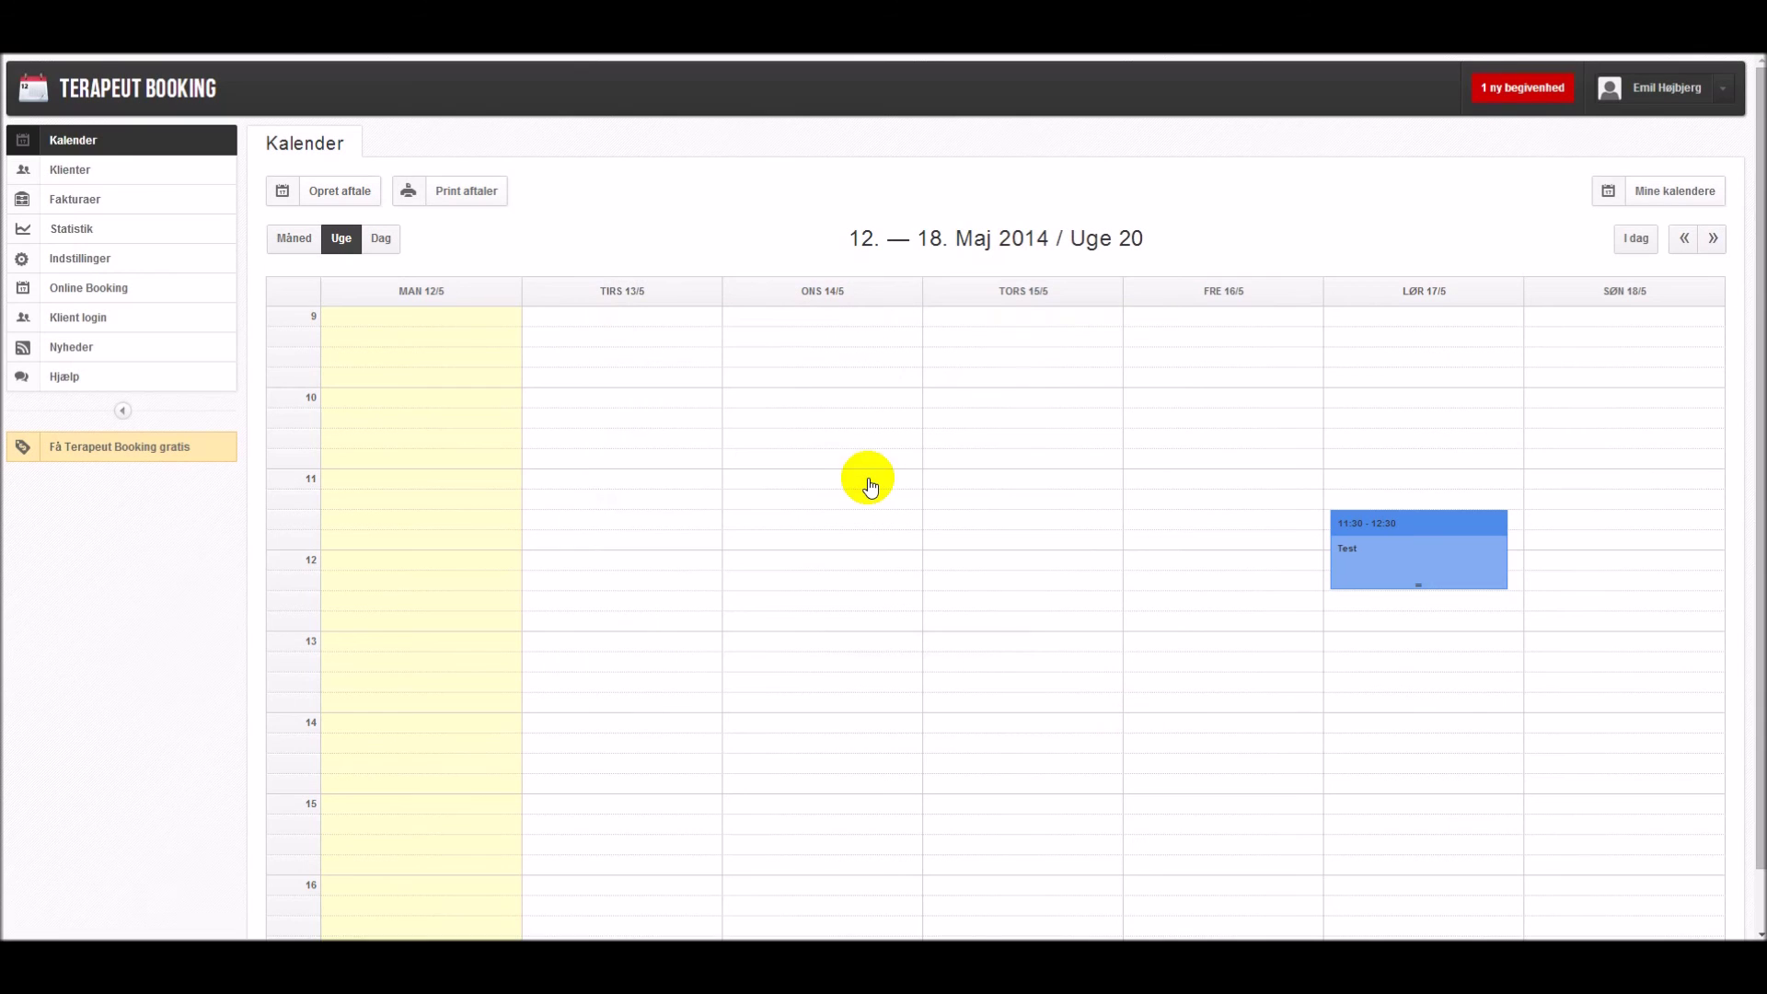